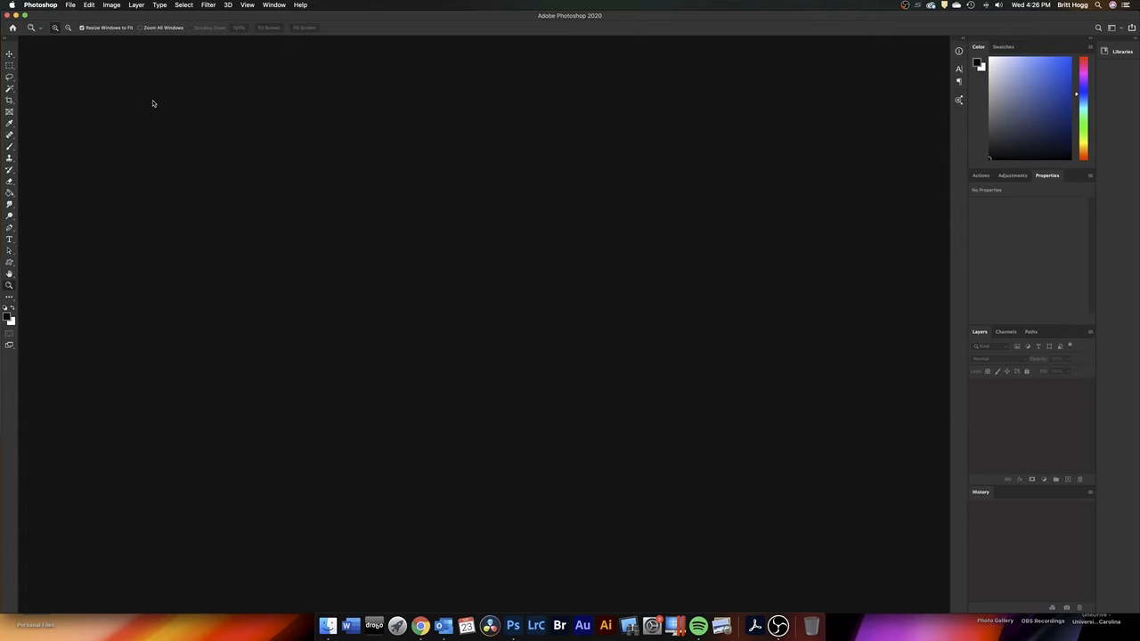
Open Scene4.jpg from the Animation folder
left_click(71, 5)
left_click(86, 25)
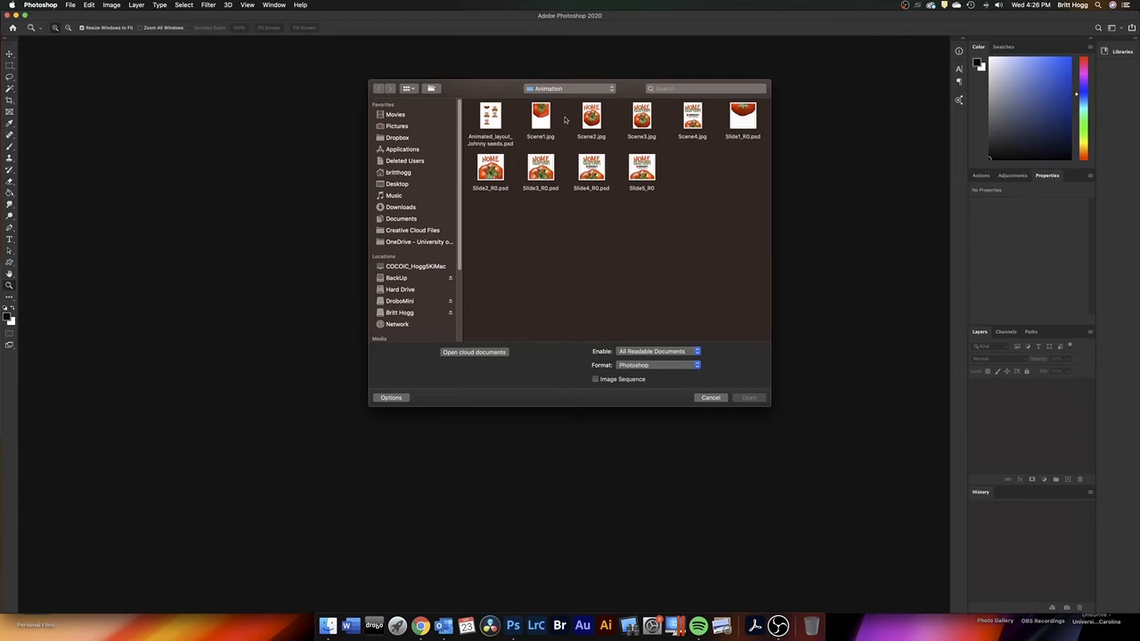
left_click(692, 119)
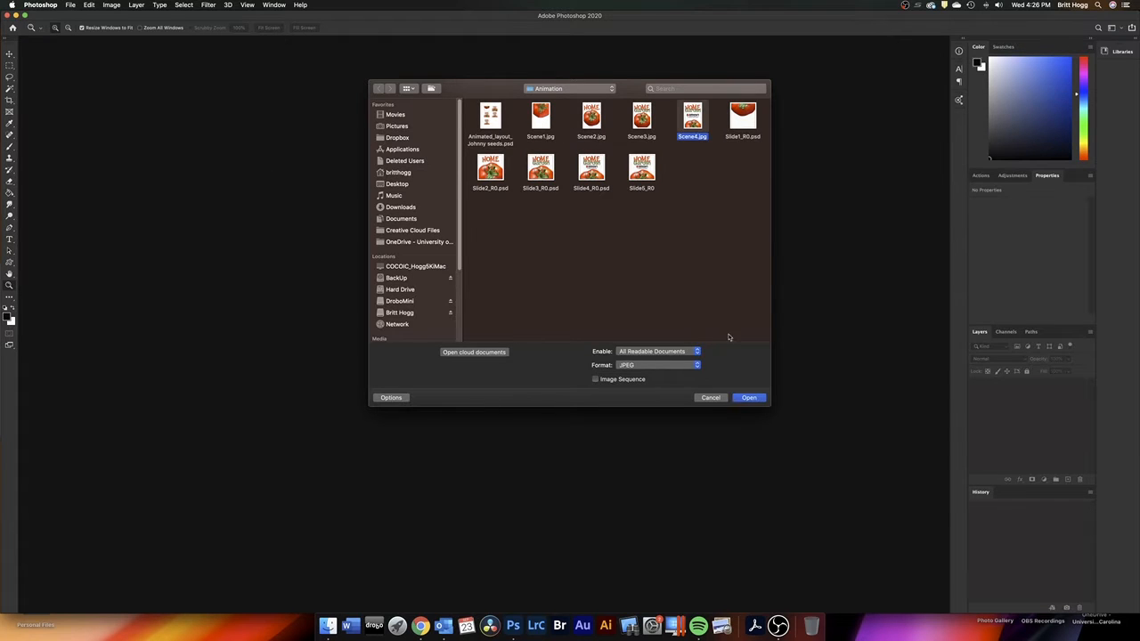
left_click(747, 398)
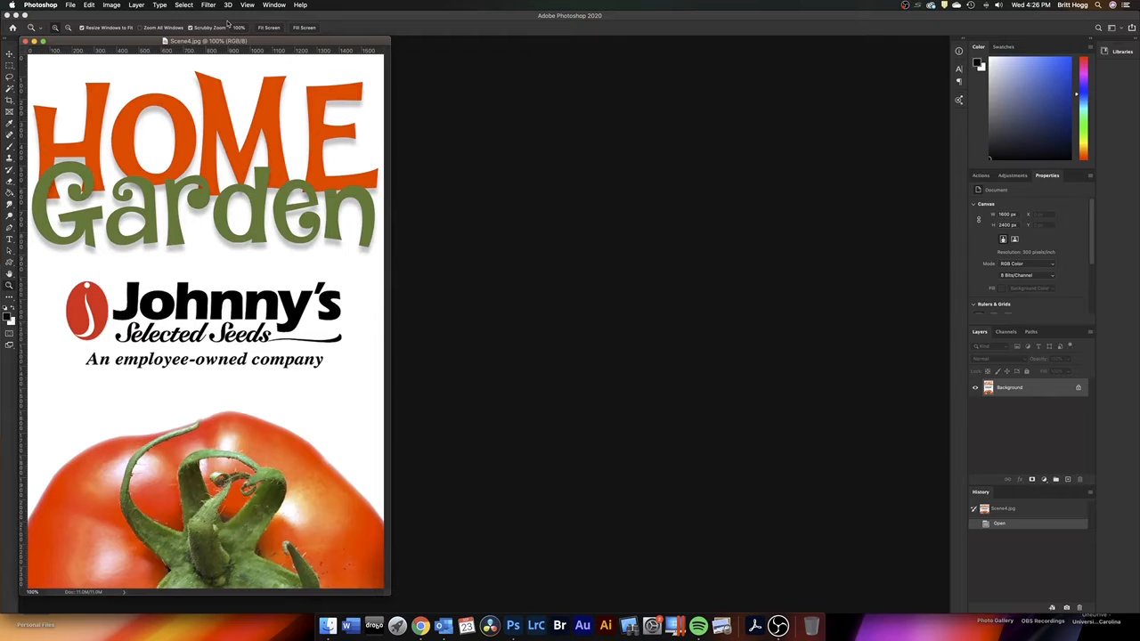
Zoom the Scene4.jpg document out to 50% and move its window aside to free workspace for other documents
left_click_drag(263, 43, 694, 56)
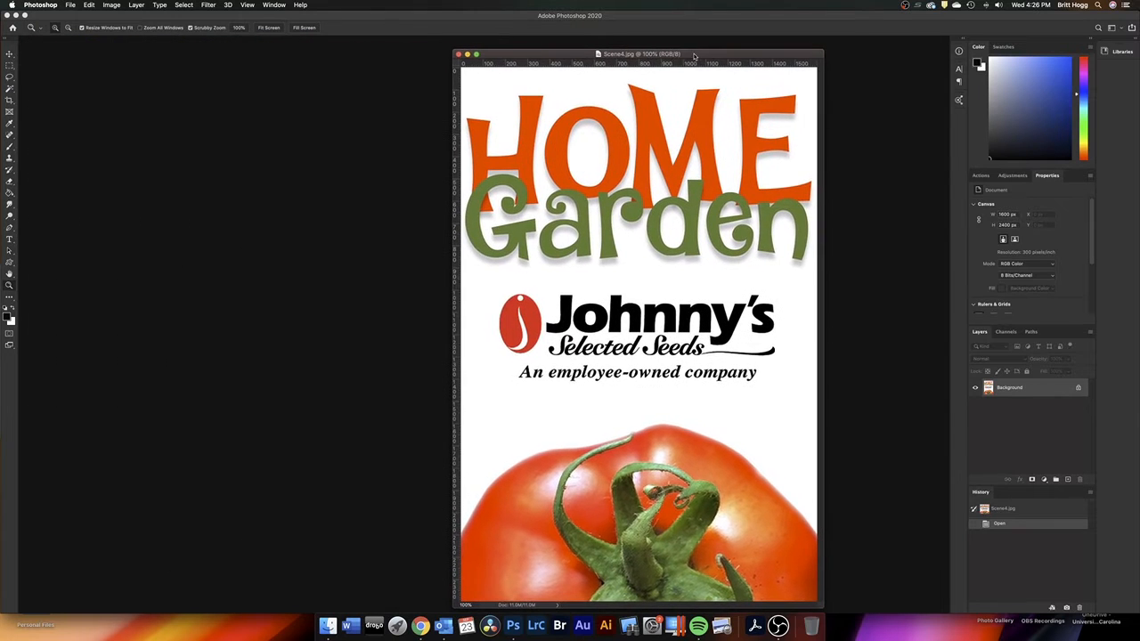
left_click(682, 240, "alt")
left_click(626, 257, "alt")
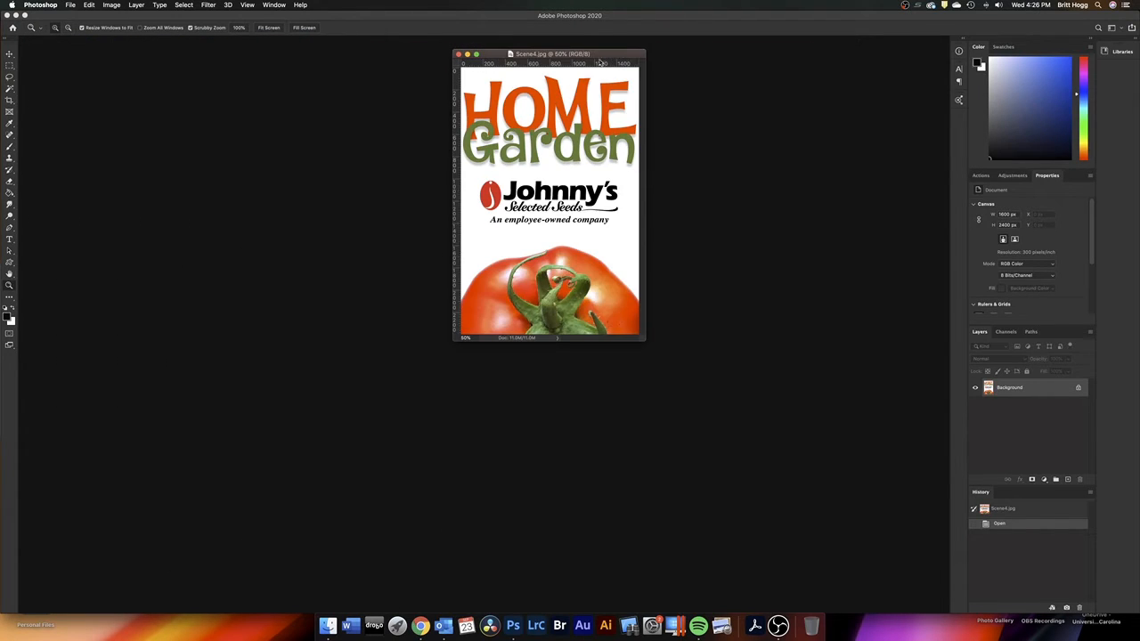
left_click_drag(611, 57, 821, 99)
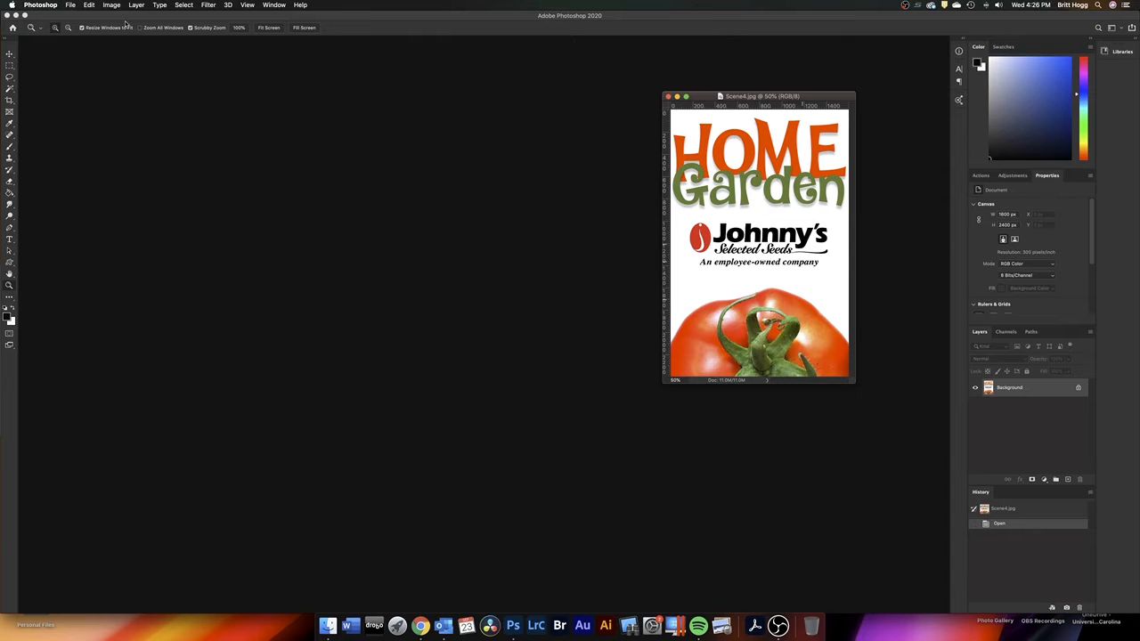
Open Scene1.jpg, Scene2.jpg and Scene3.jpg together from the Animation folder
left_click(71, 6)
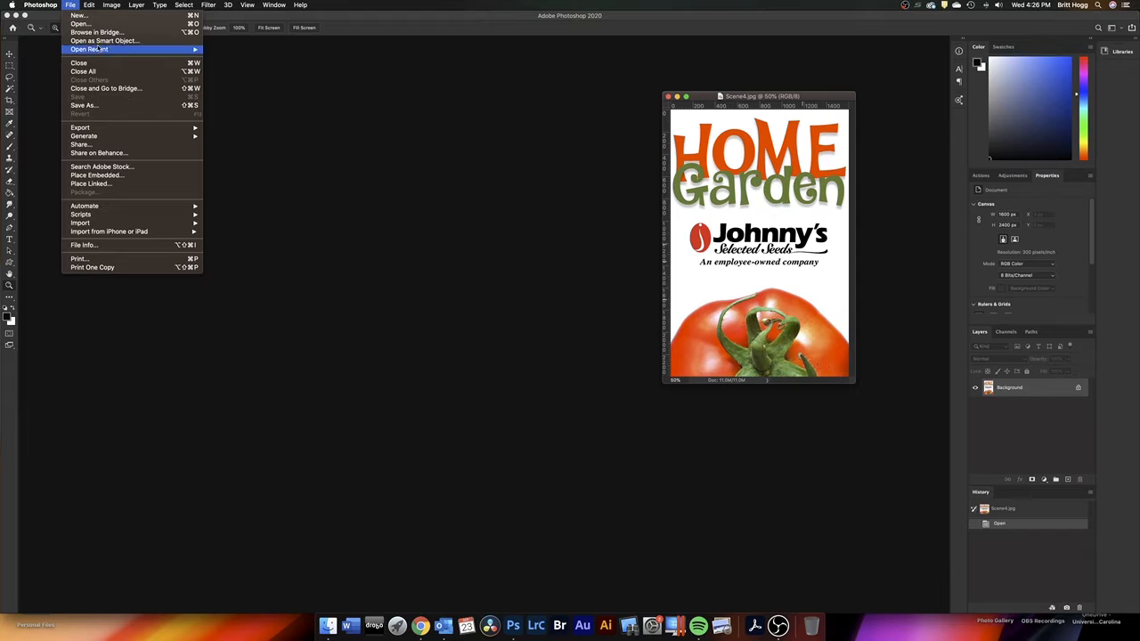
left_click(80, 23)
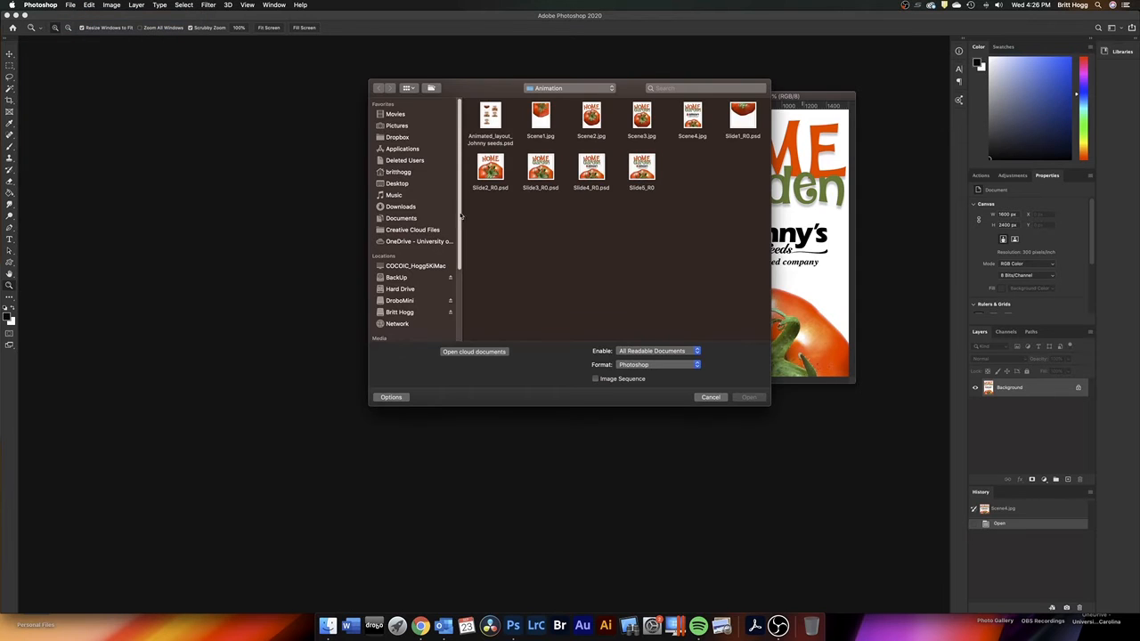
left_click(541, 123)
left_click(592, 123, "shift")
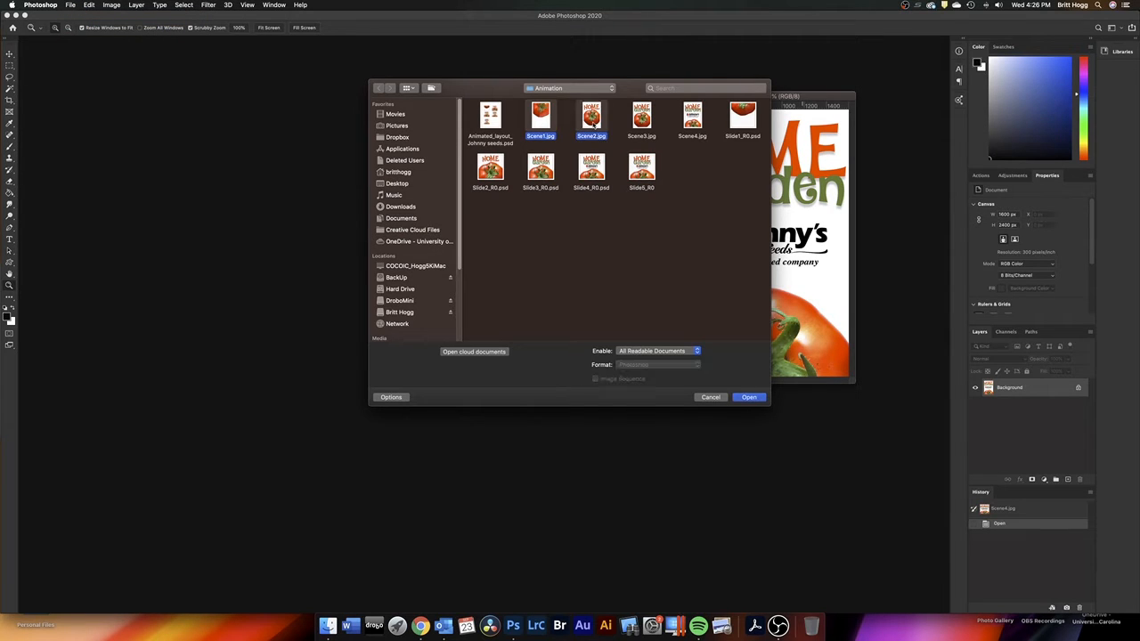
left_click(642, 123, "shift")
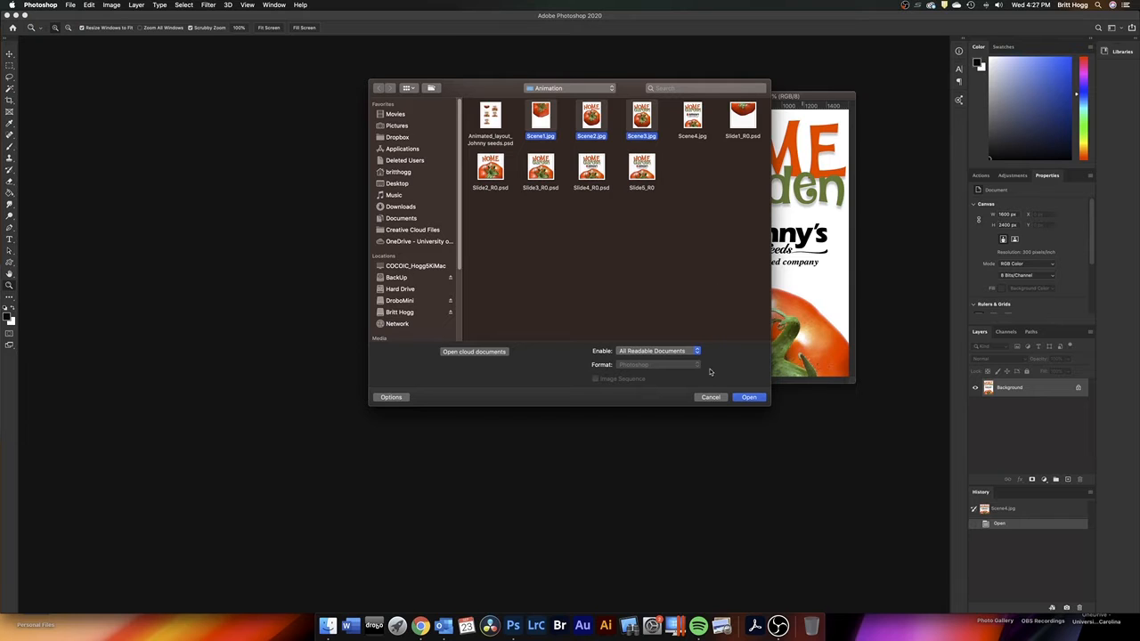
left_click(746, 397)
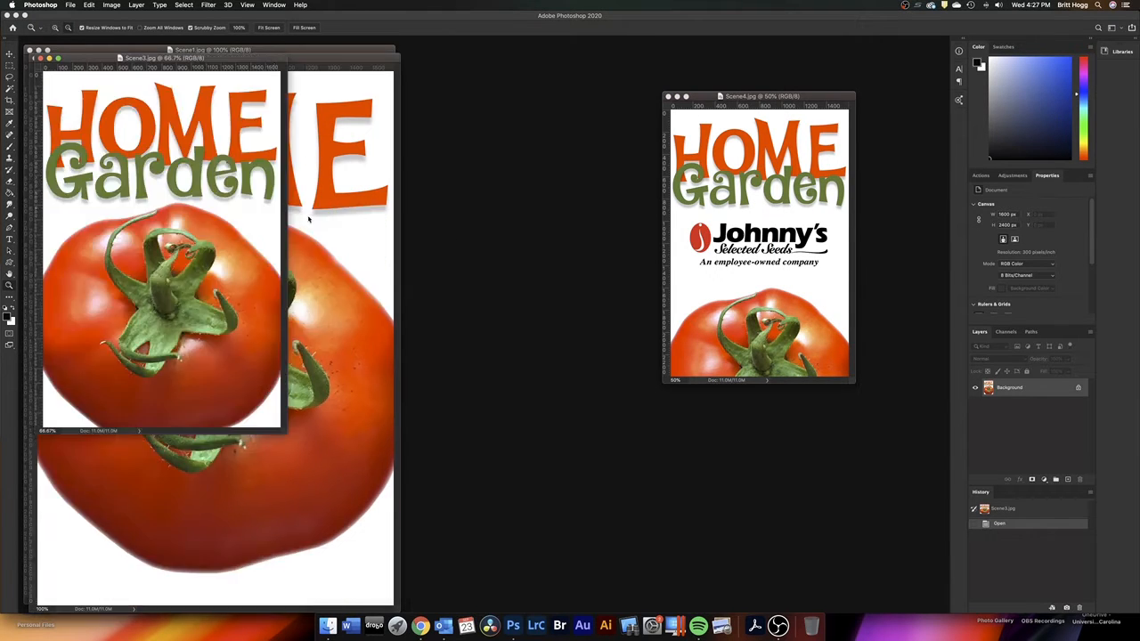
Zoom Scene3.jpg and Scene2.jpg out to 50% and place their windows in order beside Scene4.jpg
left_click_drag(191, 62, 604, 101)
left_click(256, 136)
left_click(253, 152, "alt")
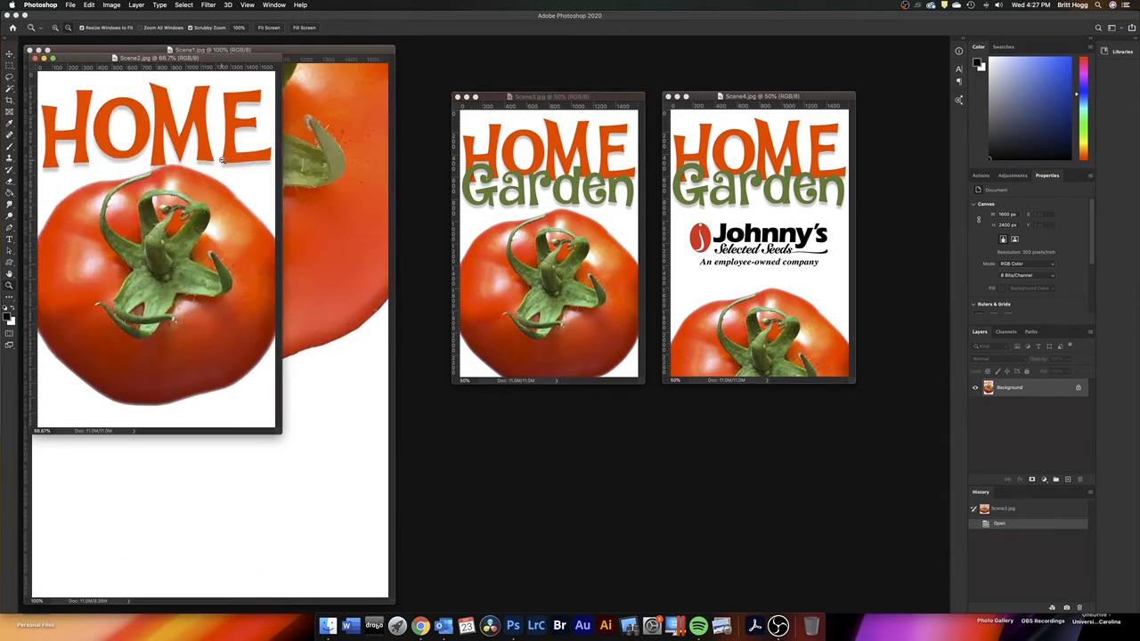
left_click(221, 161, "alt")
left_click_drag(206, 59, 422, 91)
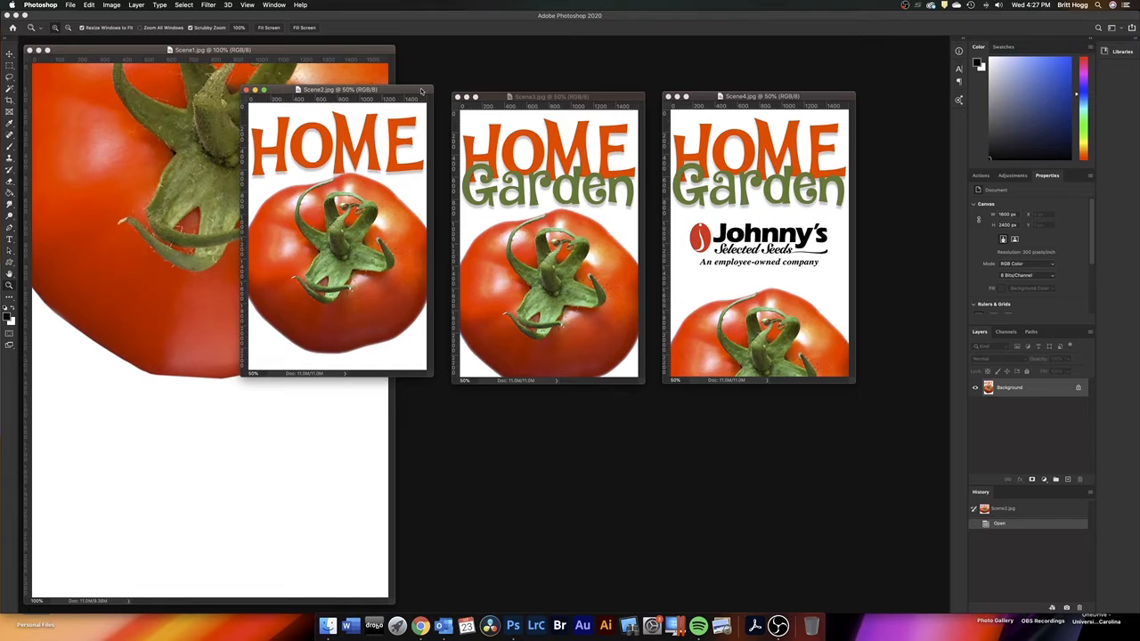
Set Scene1.jpg to 50% zoom and place its window beside Scene2.jpg, ahead of it in the row
left_click(145, 157)
left_click(142, 155, "alt")
left_click(134, 152, "alt")
left_click(116, 144, "alt")
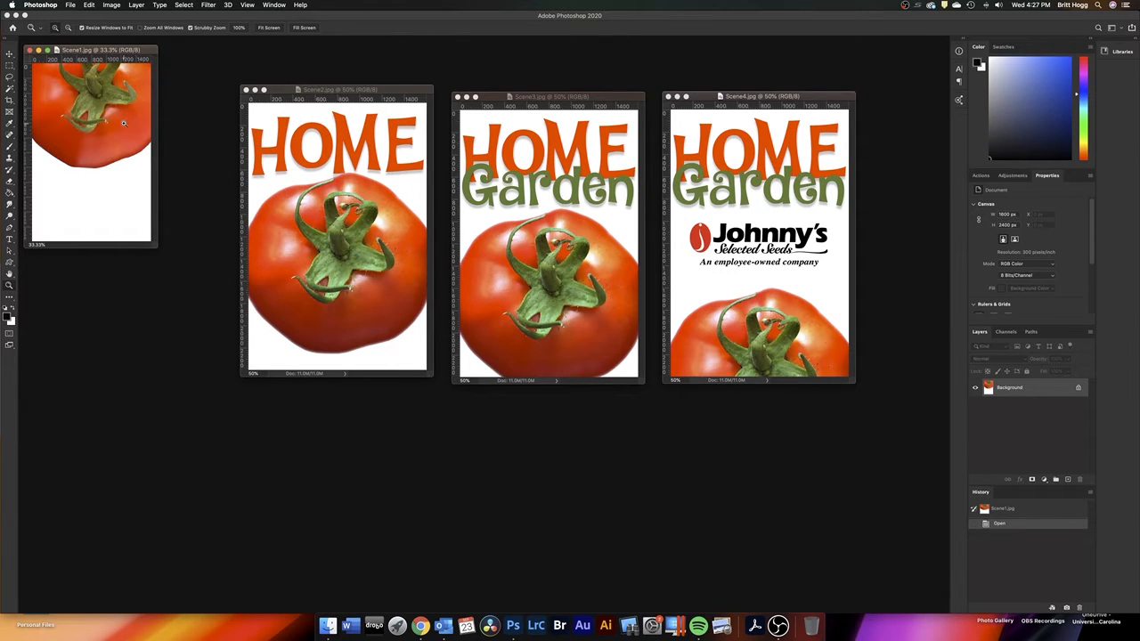
left_click(124, 123)
left_click_drag(194, 50, 210, 89)
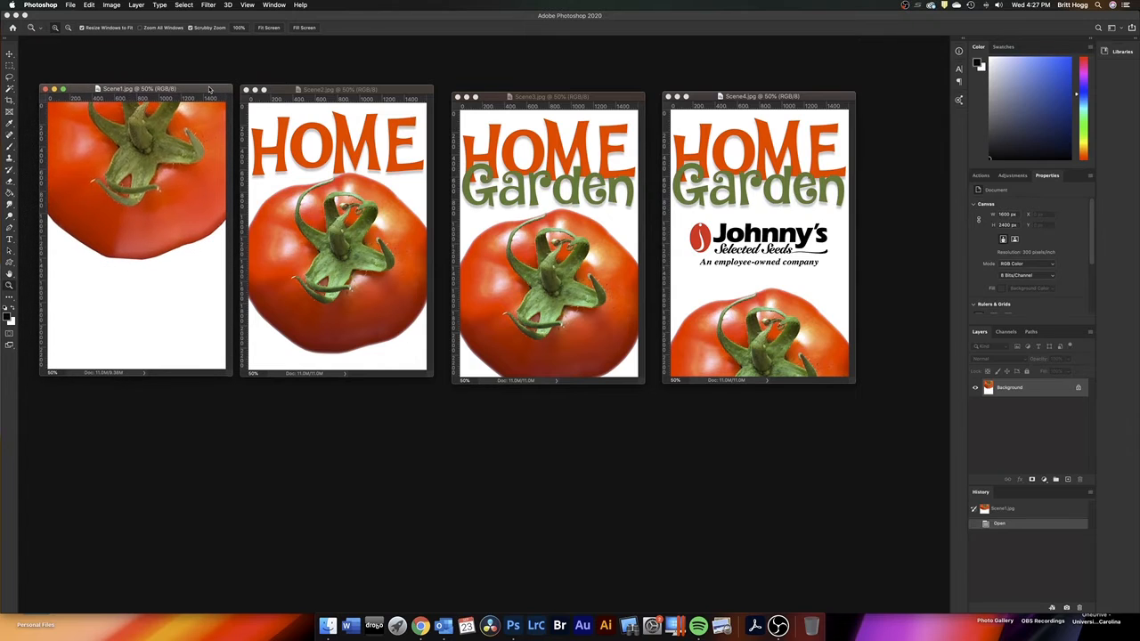
Space the four scene windows evenly in one row, ordered from Scene1 to Scene4
left_click_drag(774, 98, 824, 100)
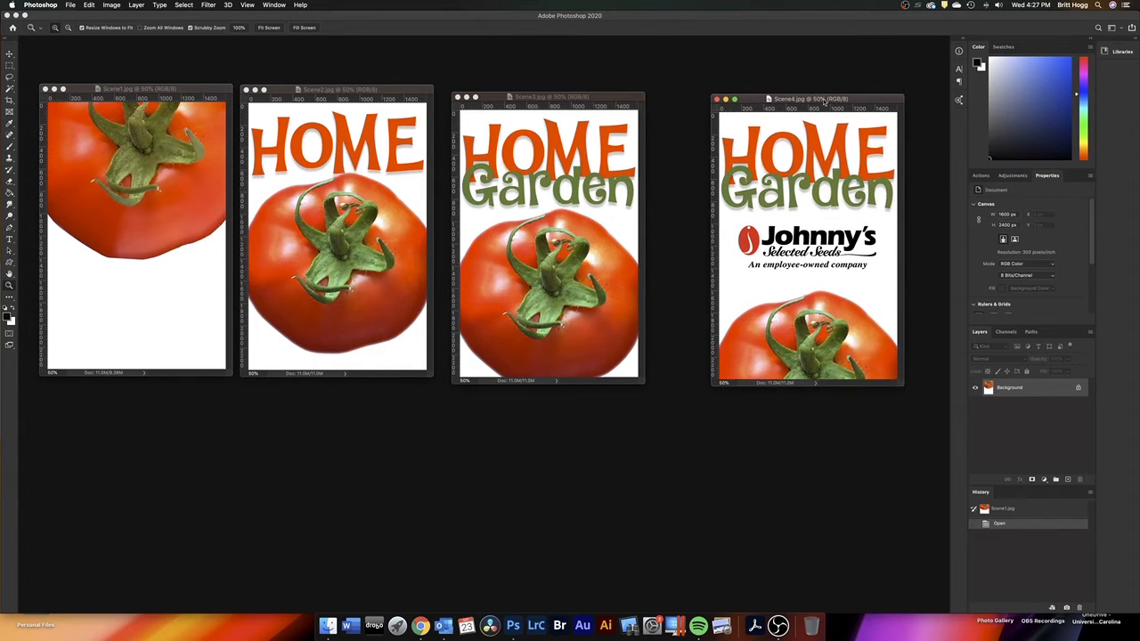
left_click_drag(596, 97, 649, 98)
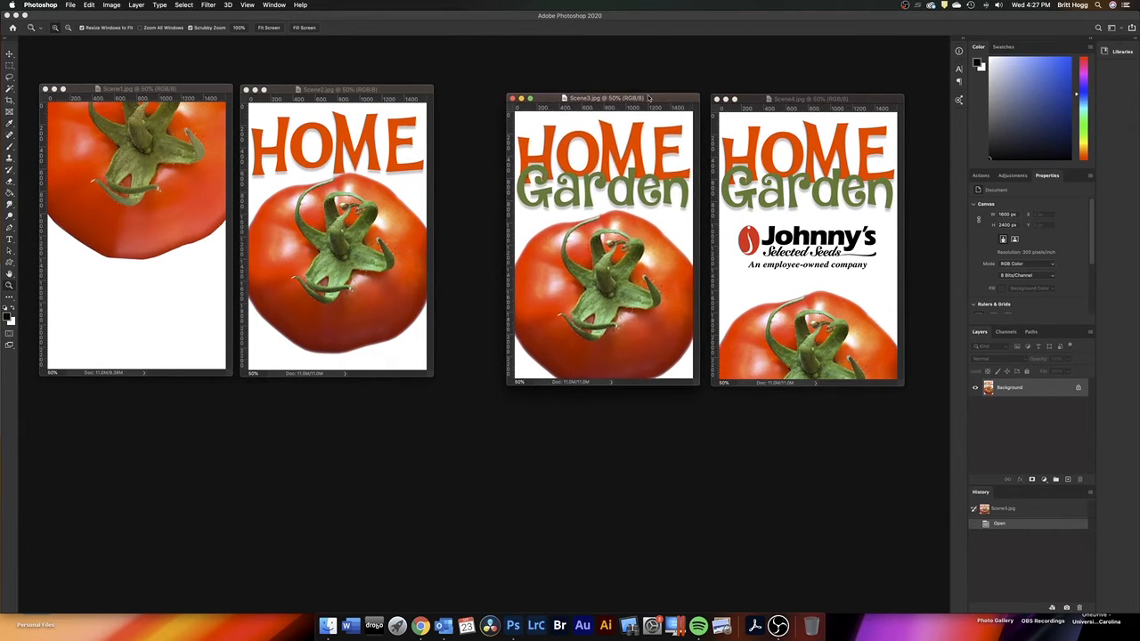
left_click_drag(406, 91, 465, 98)
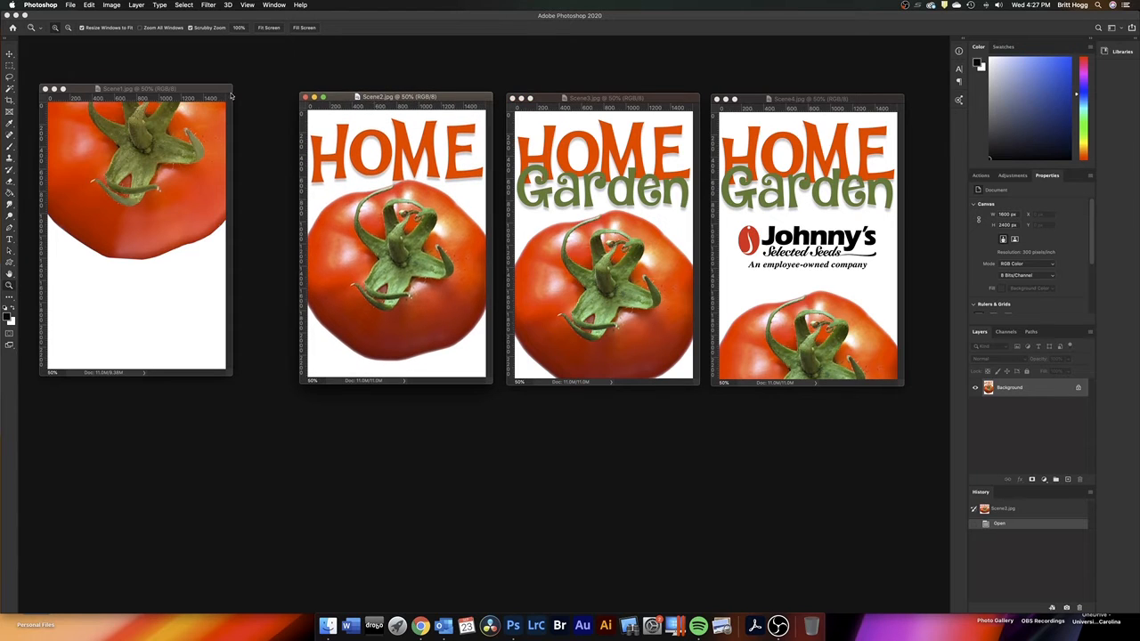
left_click_drag(214, 92, 265, 99)
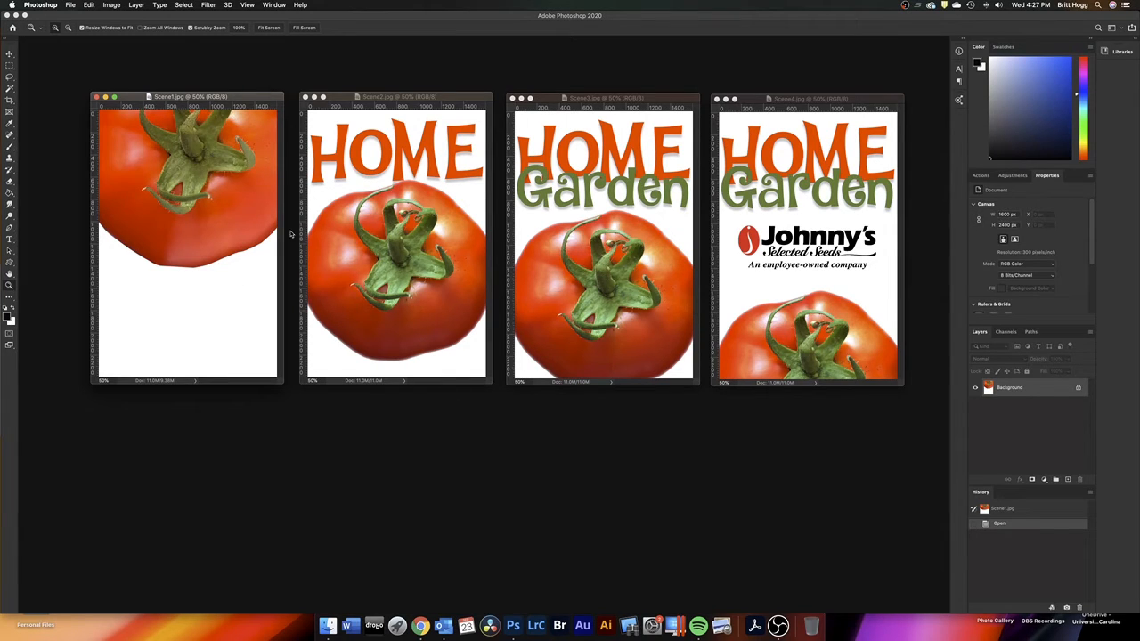
Zoom Scene1.jpg, Scene2.jpg and Scene3.jpg out to 25% and bring their windows close together in a row
left_click(223, 147, "alt")
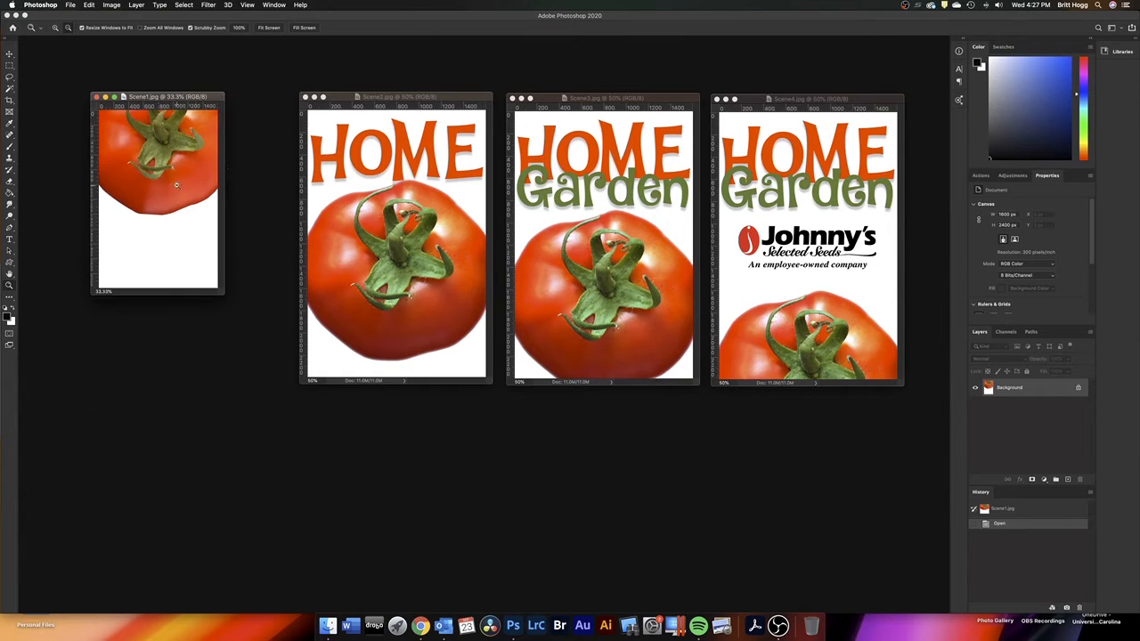
left_click(450, 107)
left_click(441, 211, "alt")
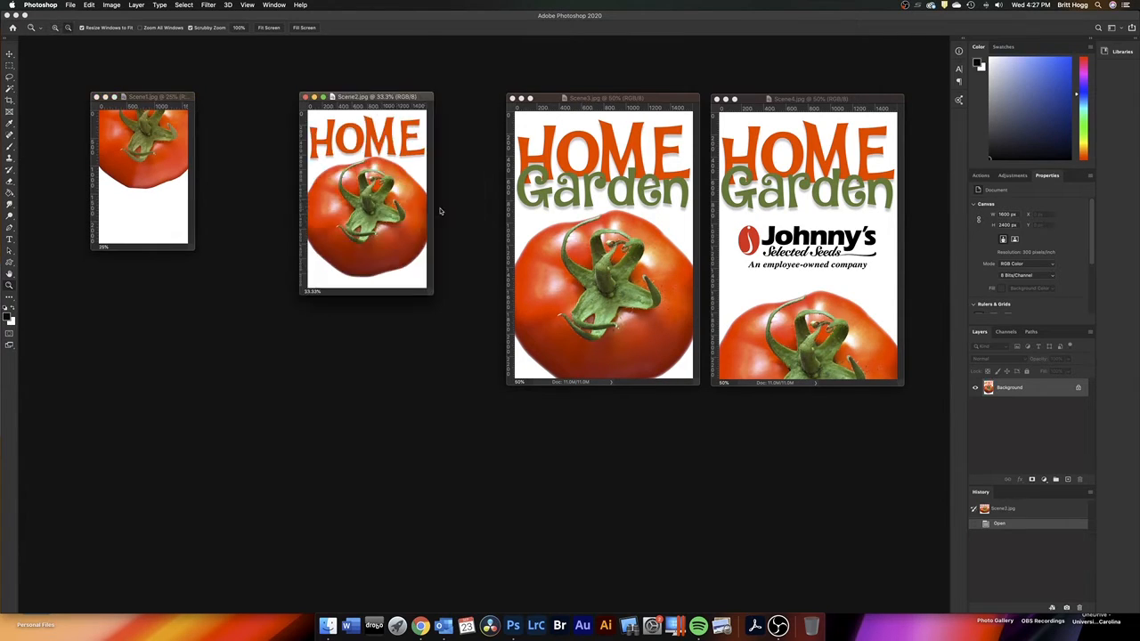
left_click_drag(360, 98, 278, 102)
left_click(632, 214)
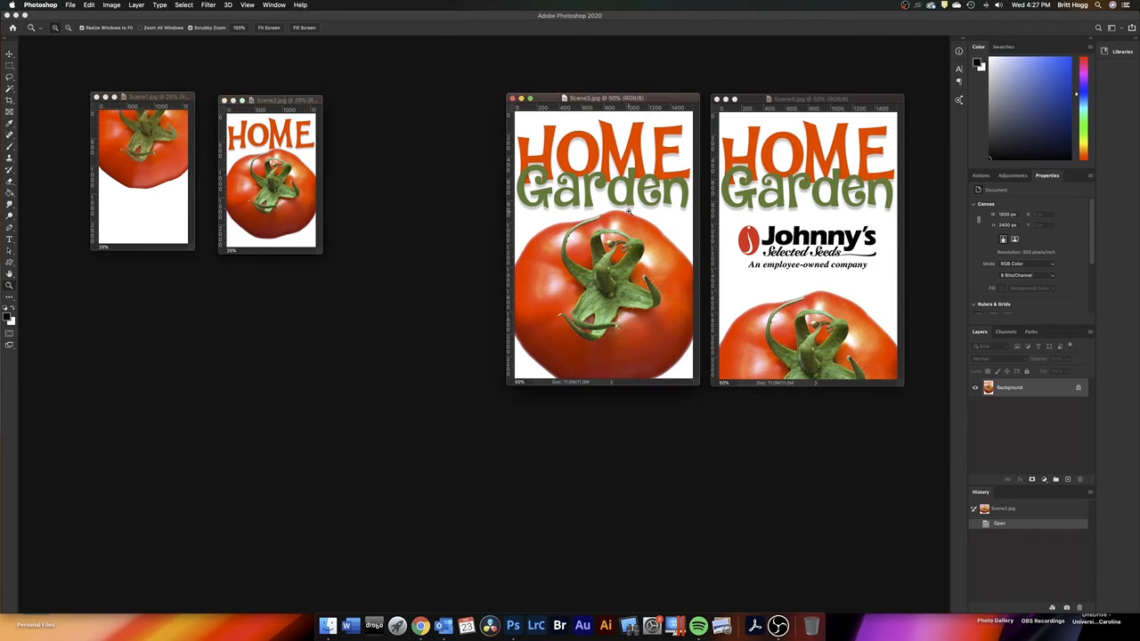
left_click(632, 213, "alt")
left_click(591, 216, "alt")
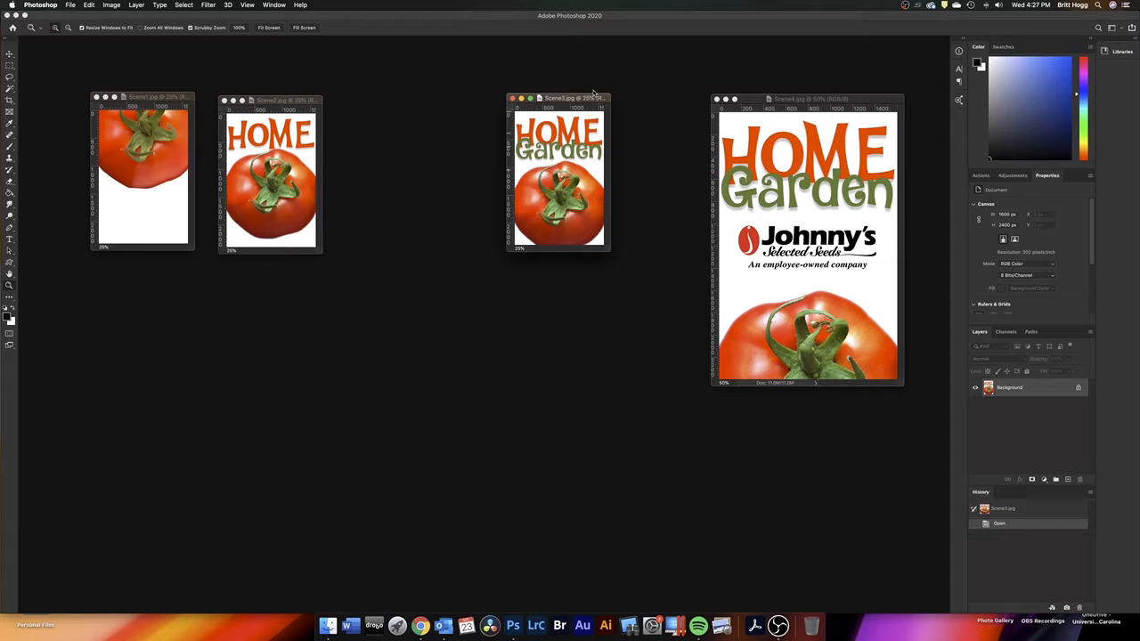
left_click_drag(590, 100, 419, 103)
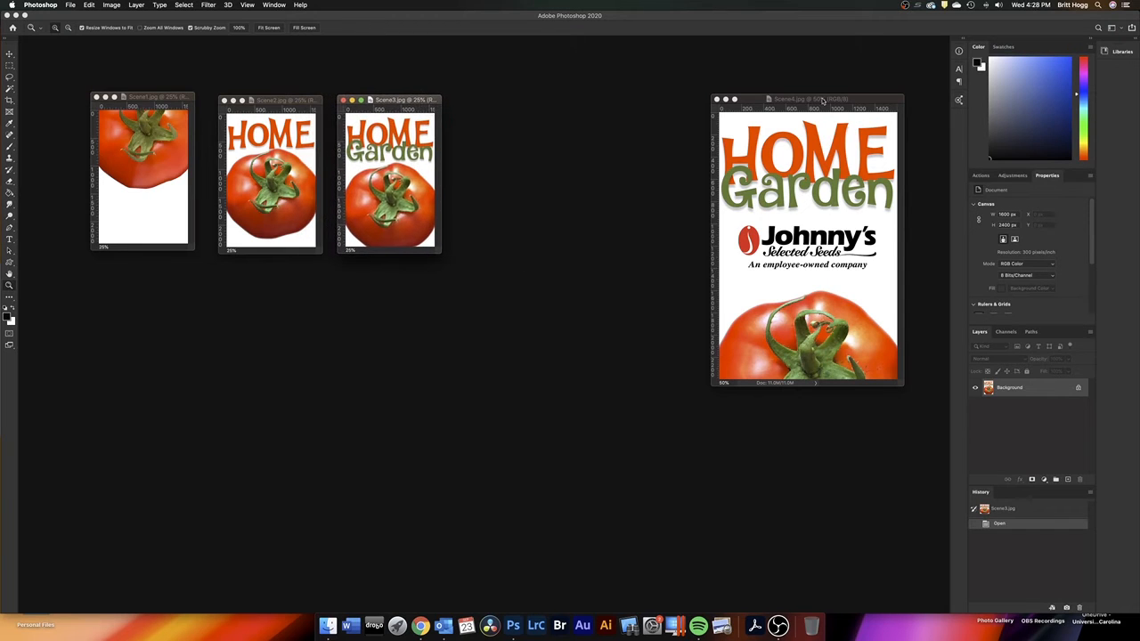
Zoom the Scene4.jpg document out to 25% to match the other scenes
left_click(884, 104)
left_click(807, 228, "alt")
left_click(793, 225, "alt")
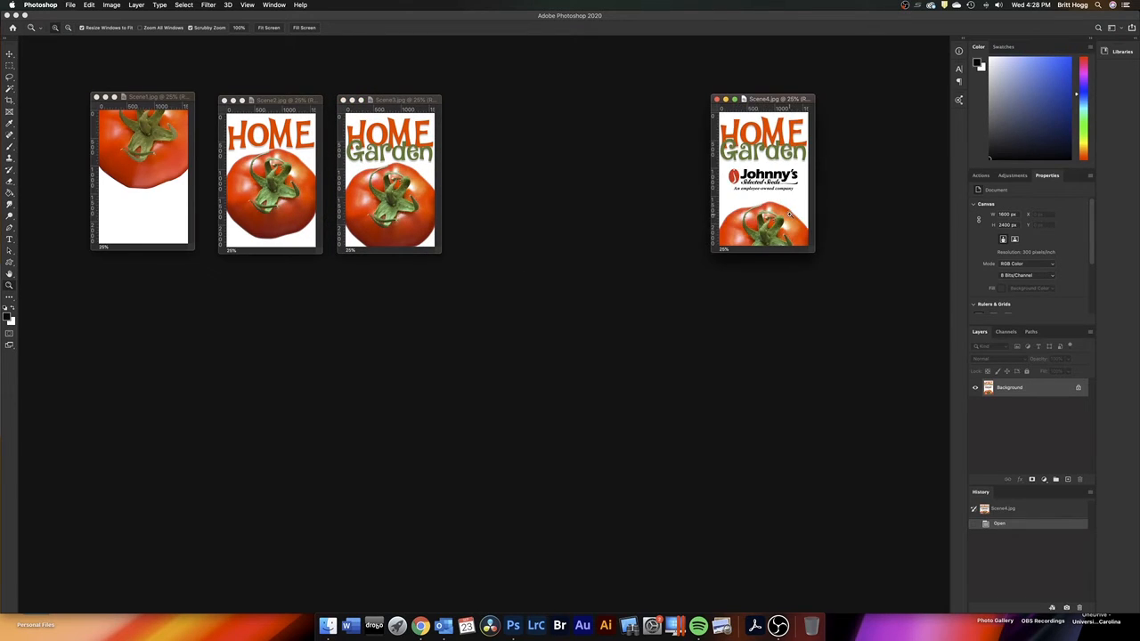
Stack the Scene2, Scene3 and Scene4 windows near the panels with Scene1 beside Scene2, clearing the rest of the workspace
left_click_drag(775, 100, 860, 349)
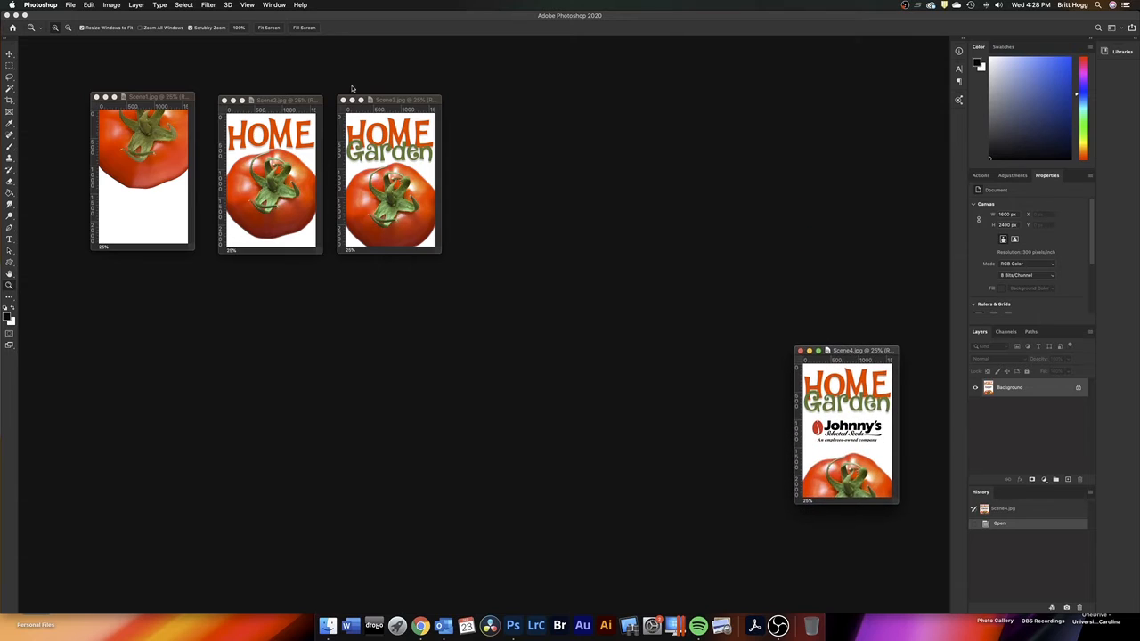
left_click_drag(380, 101, 856, 195)
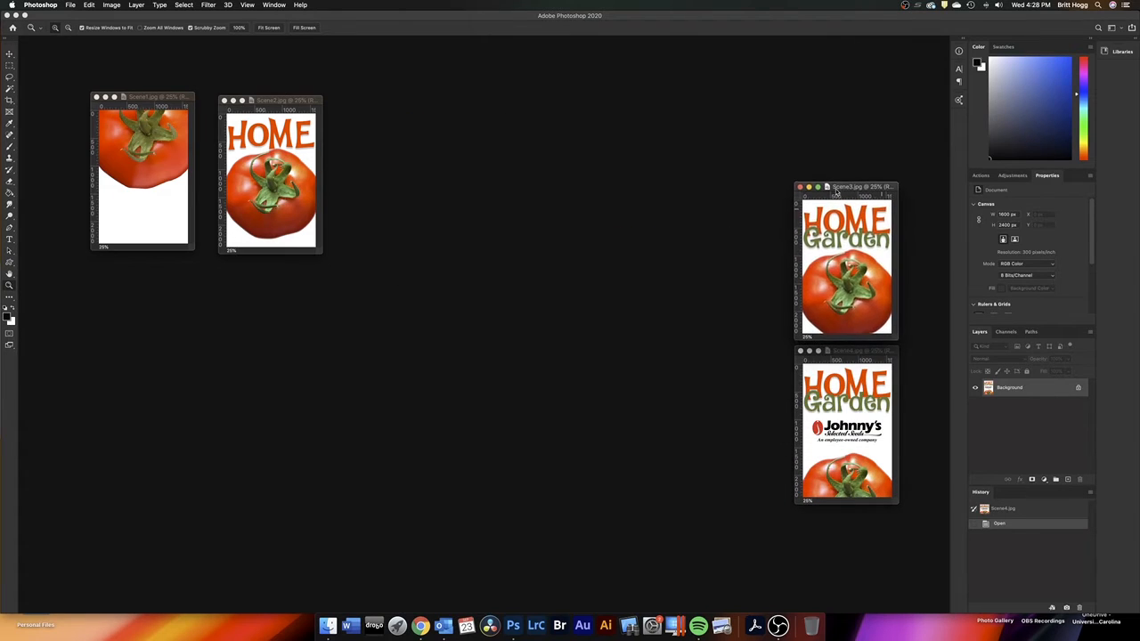
left_click_drag(245, 101, 825, 57)
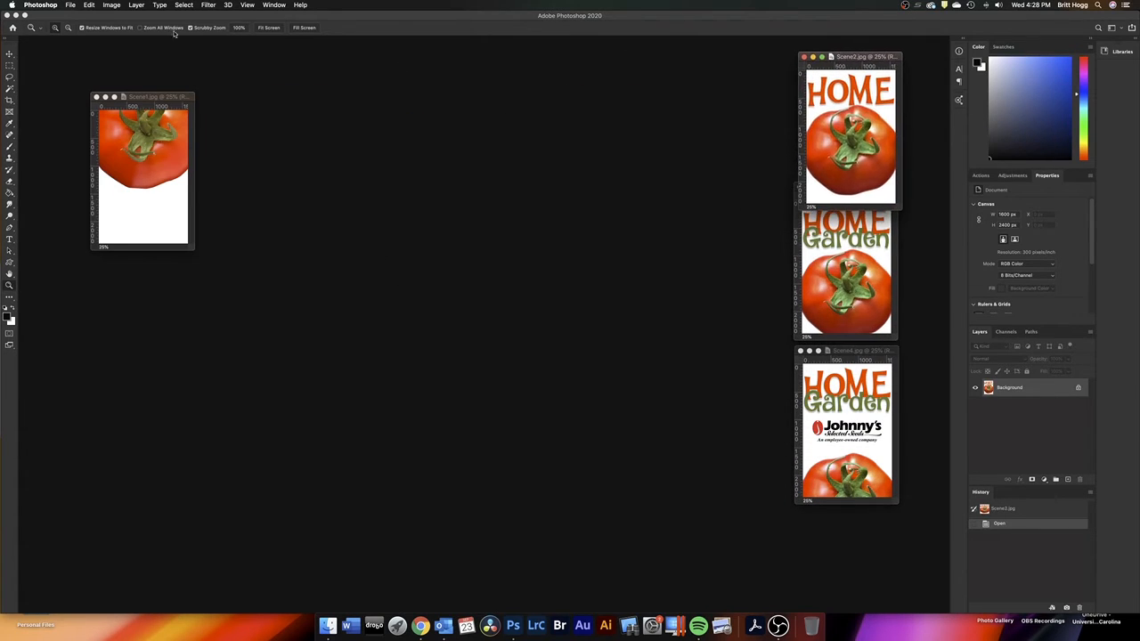
left_click_drag(154, 96, 747, 68)
Create a 1600 x 2400 px, 300 ppi, 16-bit RGB document with white background and position its window near the scene images
left_click(70, 6)
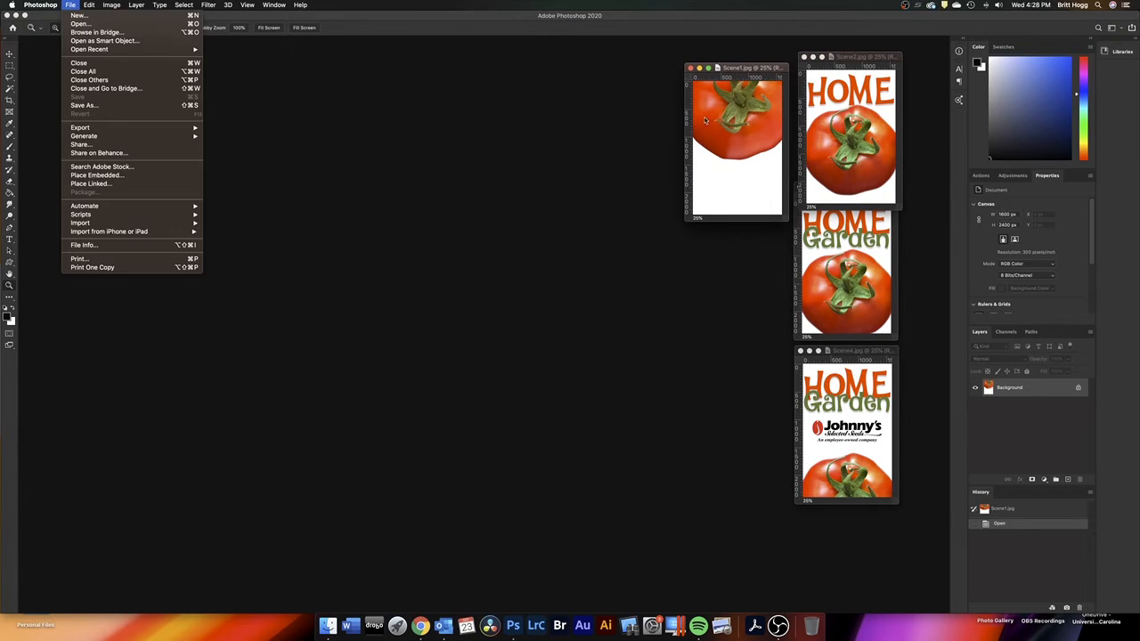
left_click(78, 17)
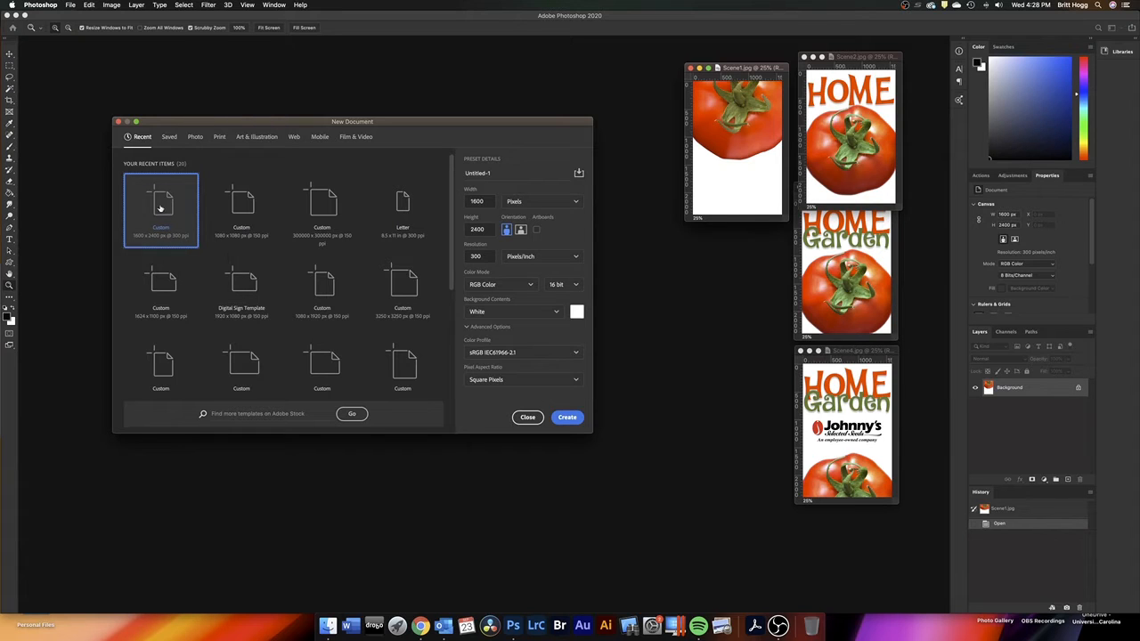
left_click(567, 418)
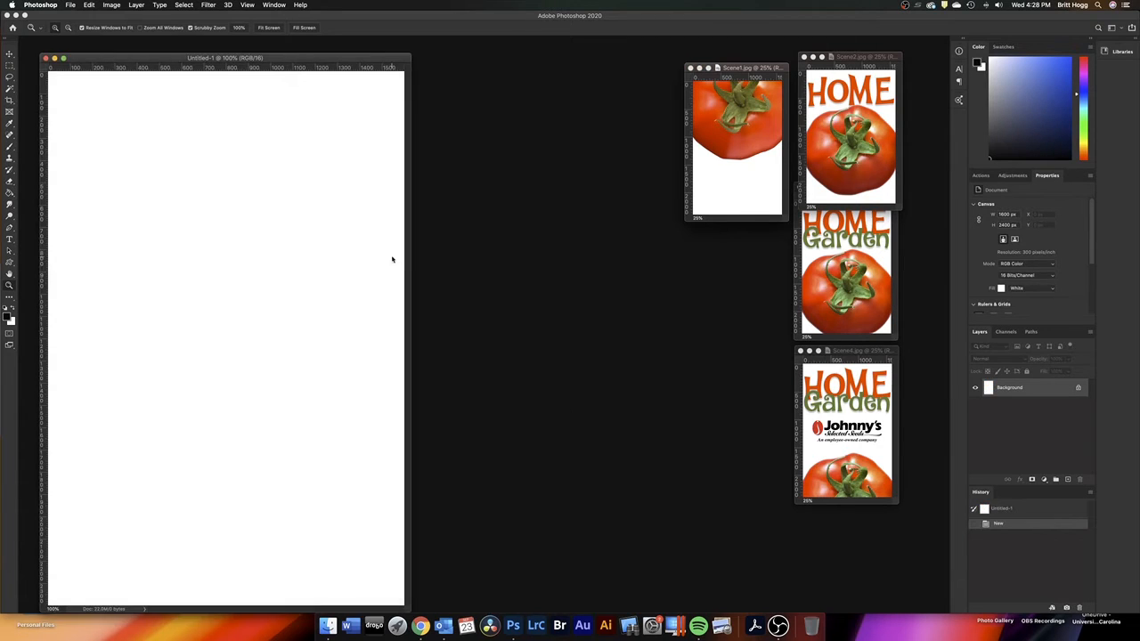
left_click_drag(351, 60, 540, 57)
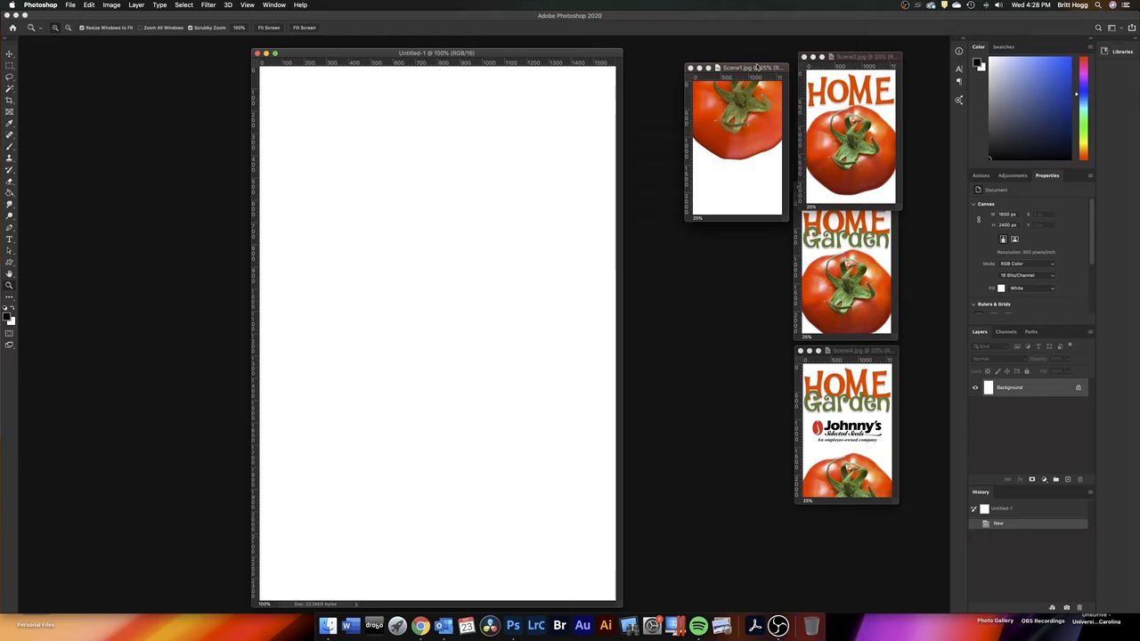
Copy the Background layer of Scene4.jpg into the new blank document as its first scene layer
left_click(851, 352)
left_click_drag(851, 351, 861, 405)
left_click_drag(989, 392, 478, 474)
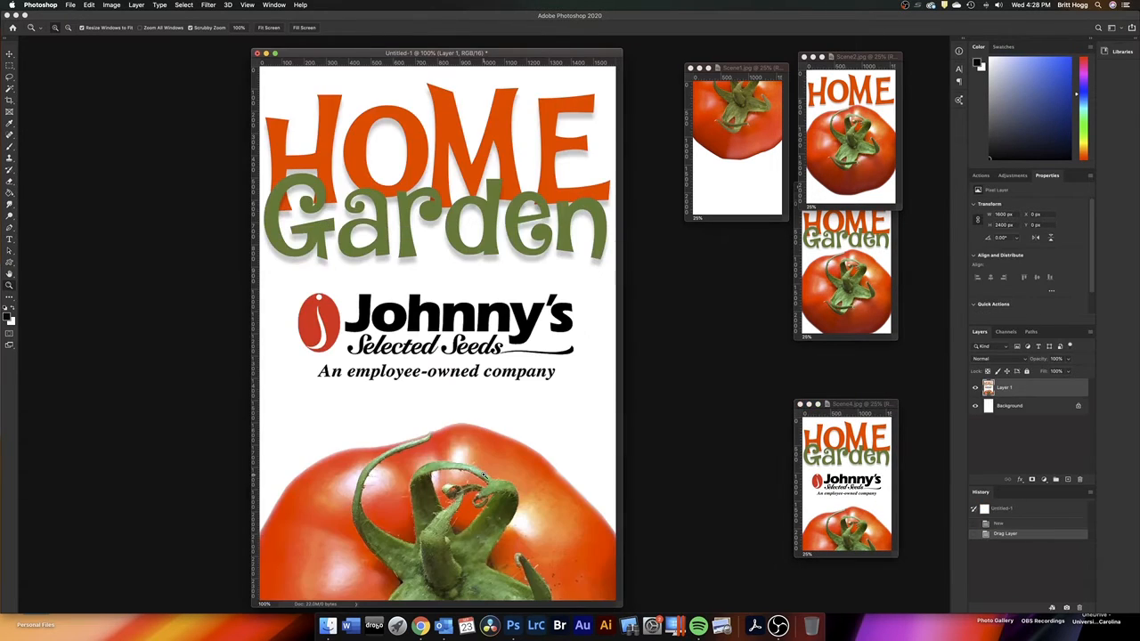
Copy the Background layer of Scene3.jpg into the new document above the Scene4 layer, shifting the source windows out of the way
left_click_drag(862, 403, 862, 412)
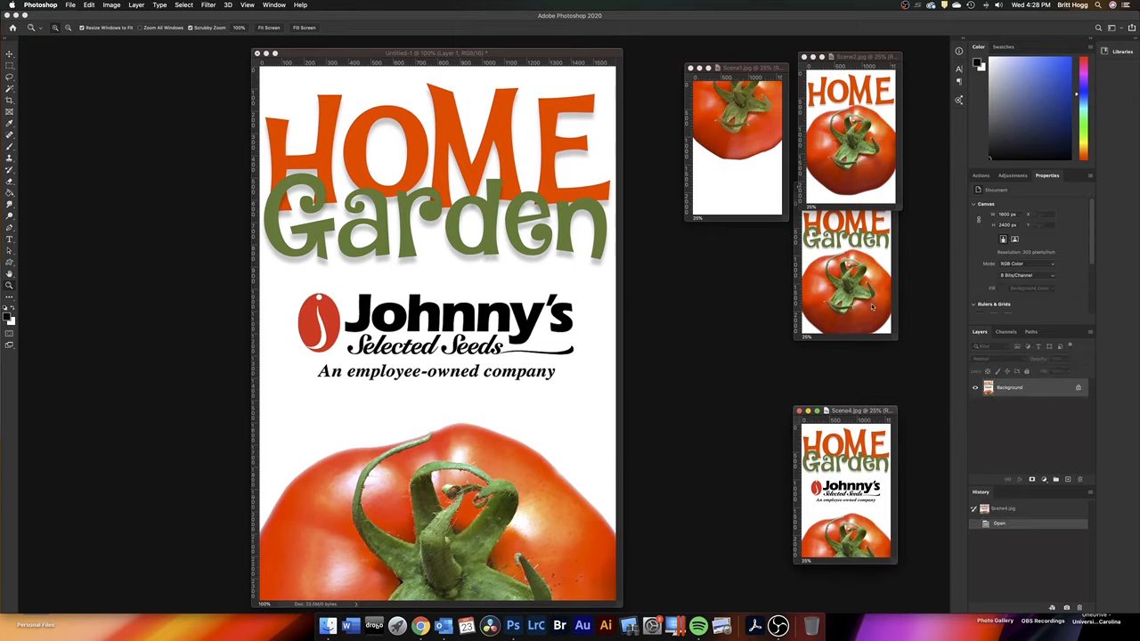
left_click(861, 303)
left_click_drag(850, 190, 851, 306)
left_click_drag(997, 387, 409, 320)
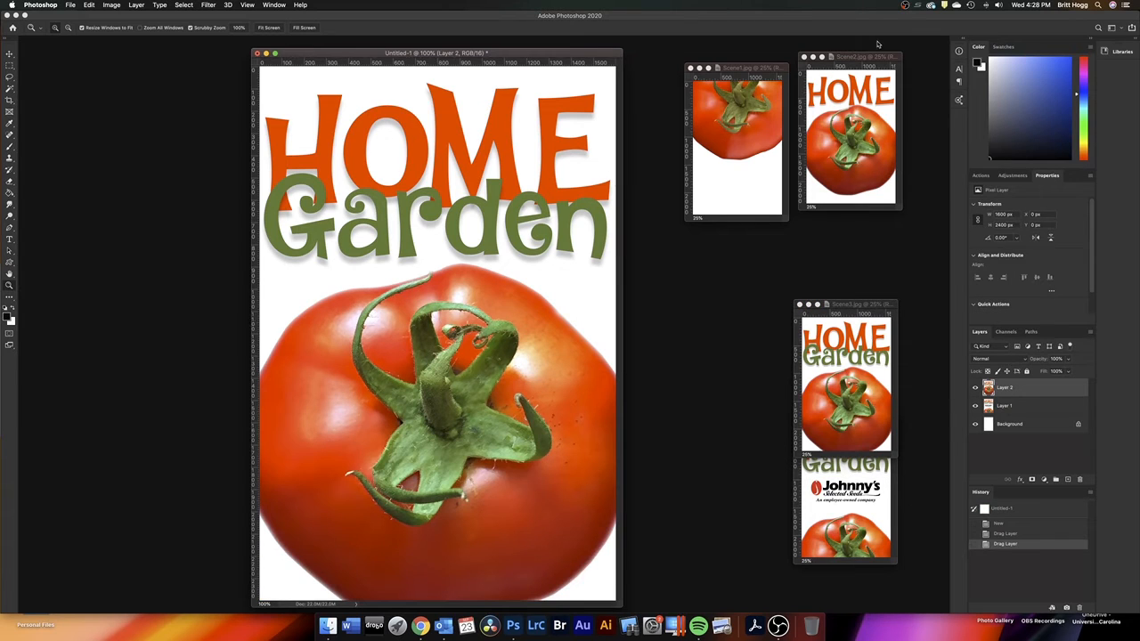
Copy the Background layers of Scene2.jpg and Scene1.jpg into the new document, placing Scene1 on top of the stack
left_click_drag(869, 59, 857, 216)
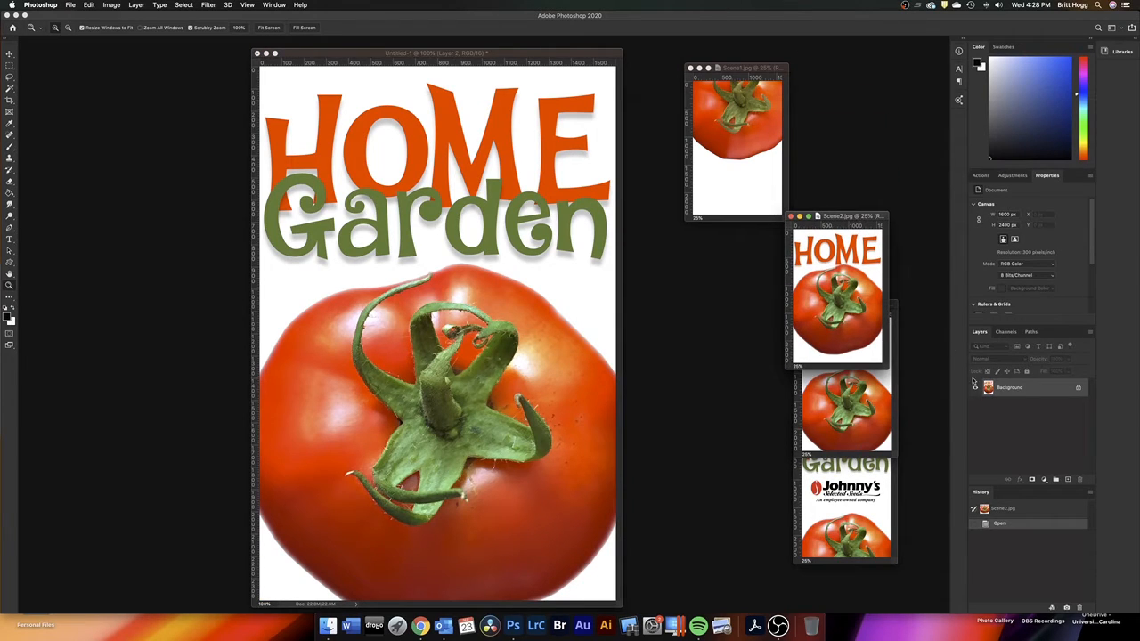
left_click_drag(990, 389, 411, 312)
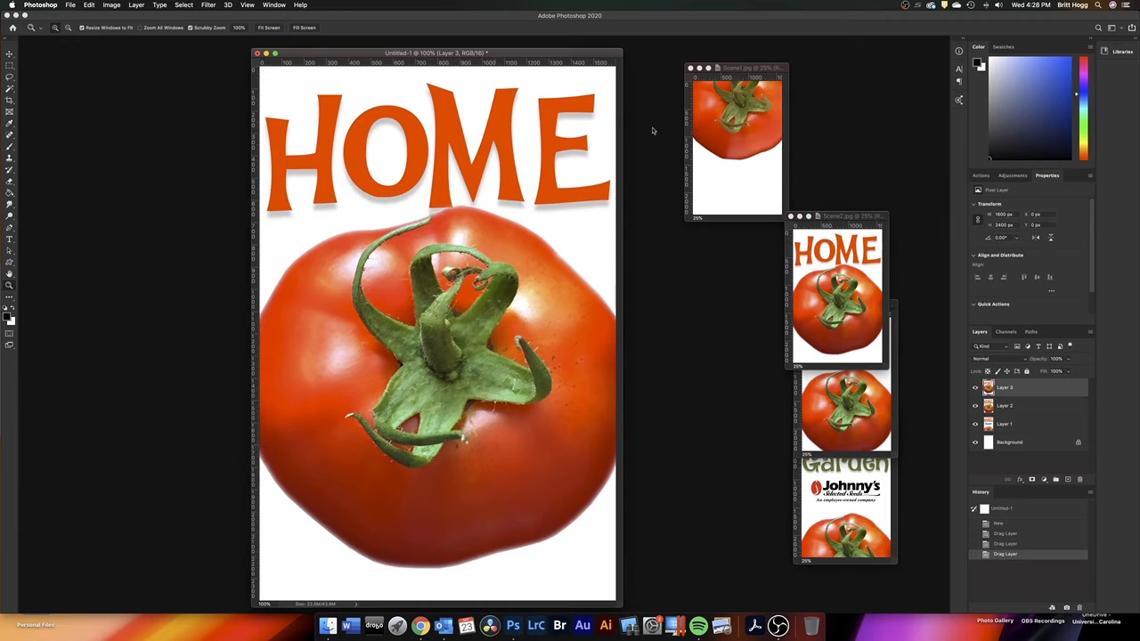
left_click(748, 69)
left_click_drag(755, 71, 870, 140)
left_click_drag(990, 388, 438, 304)
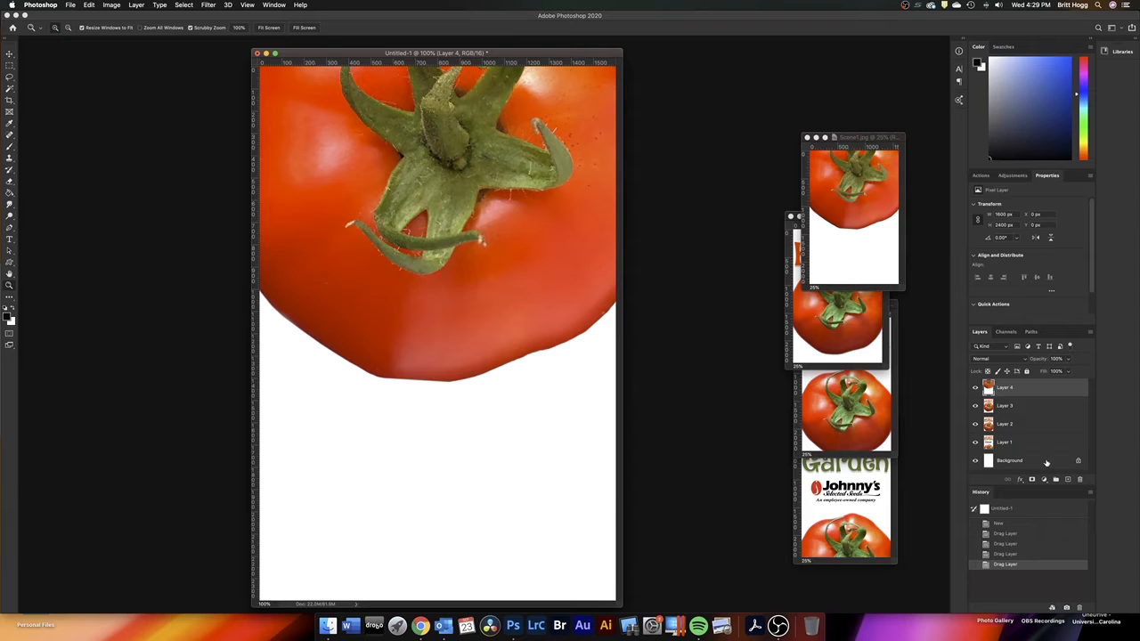
Delete the white Background layer from the new document and line up the Scene1 window with the other source images
left_click_drag(1042, 463, 1081, 482)
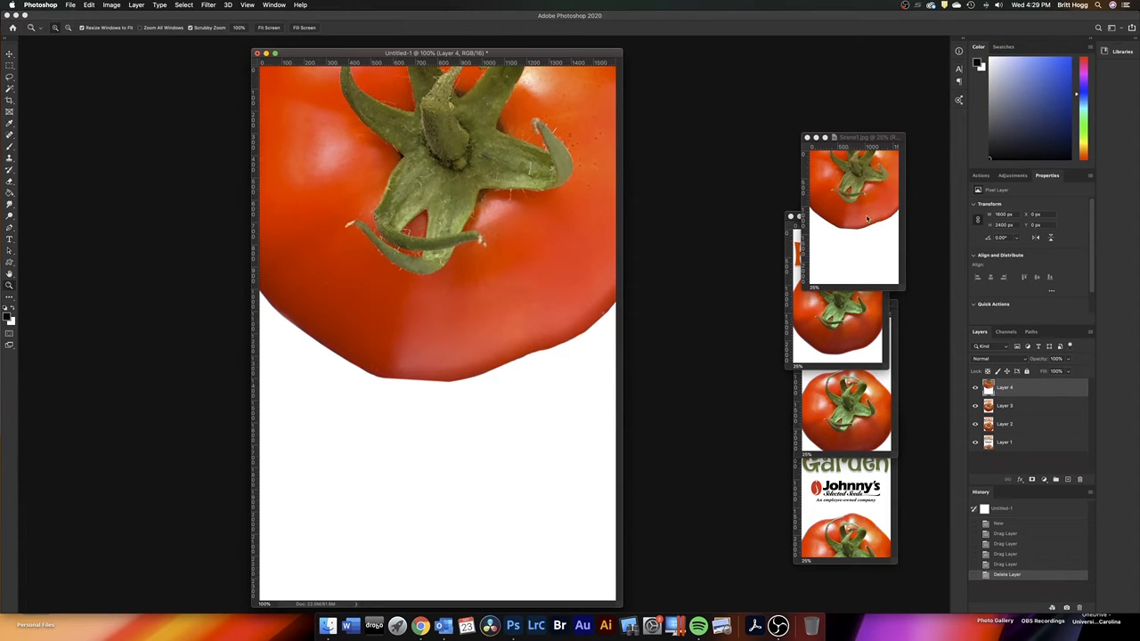
left_click_drag(860, 140, 851, 113)
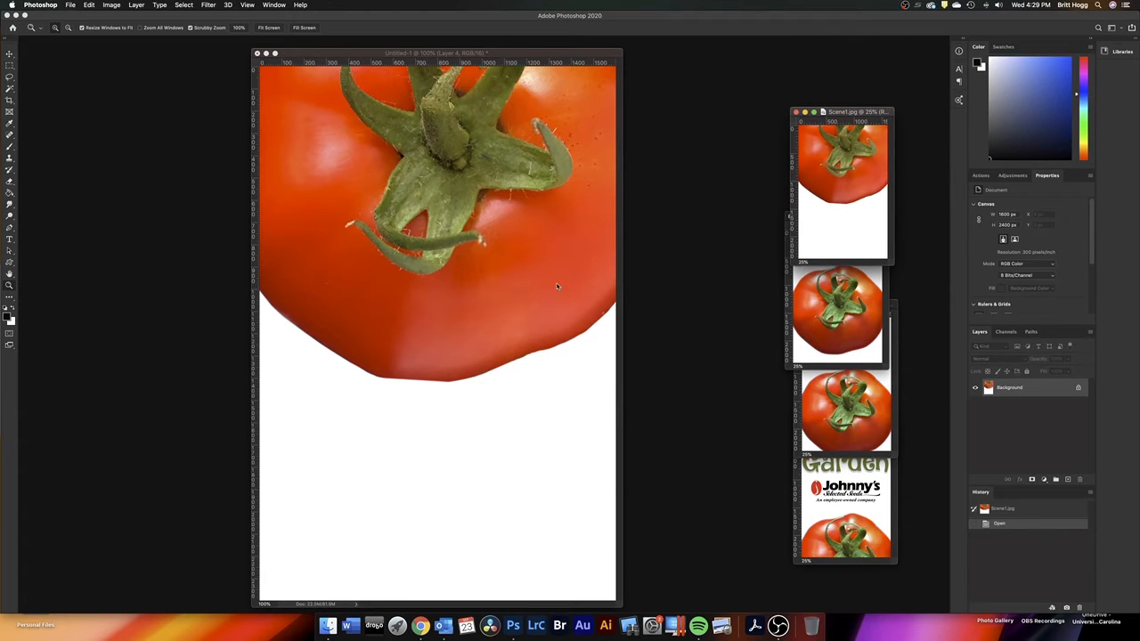
left_click(555, 104)
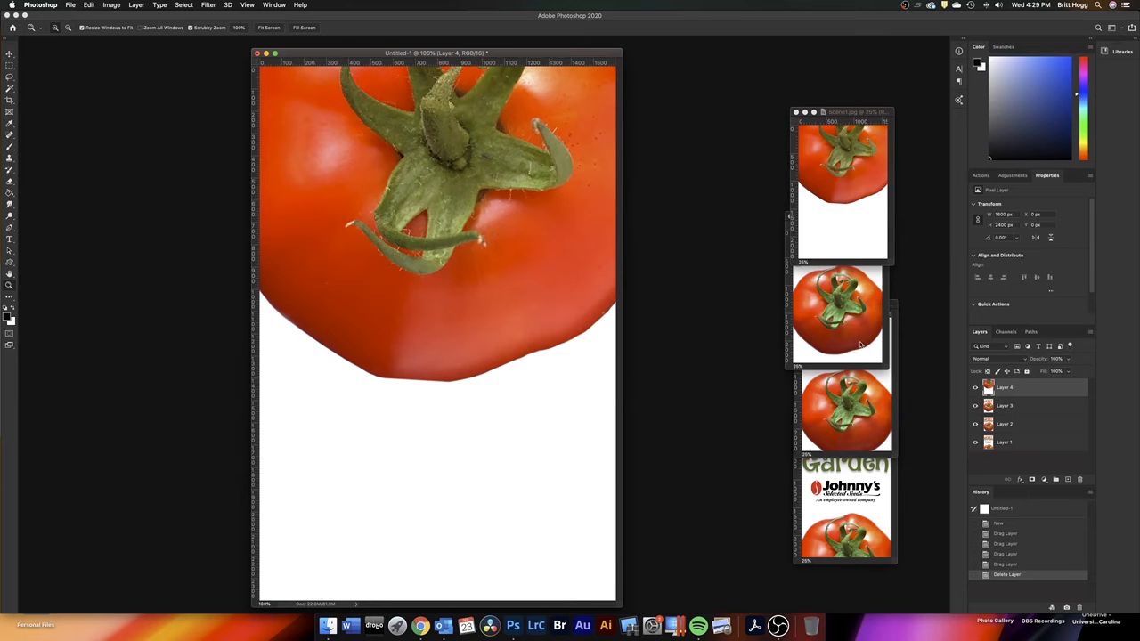
Hide the upper three scene layers one after another to check the stacking order, and show them all again
left_click(976, 388)
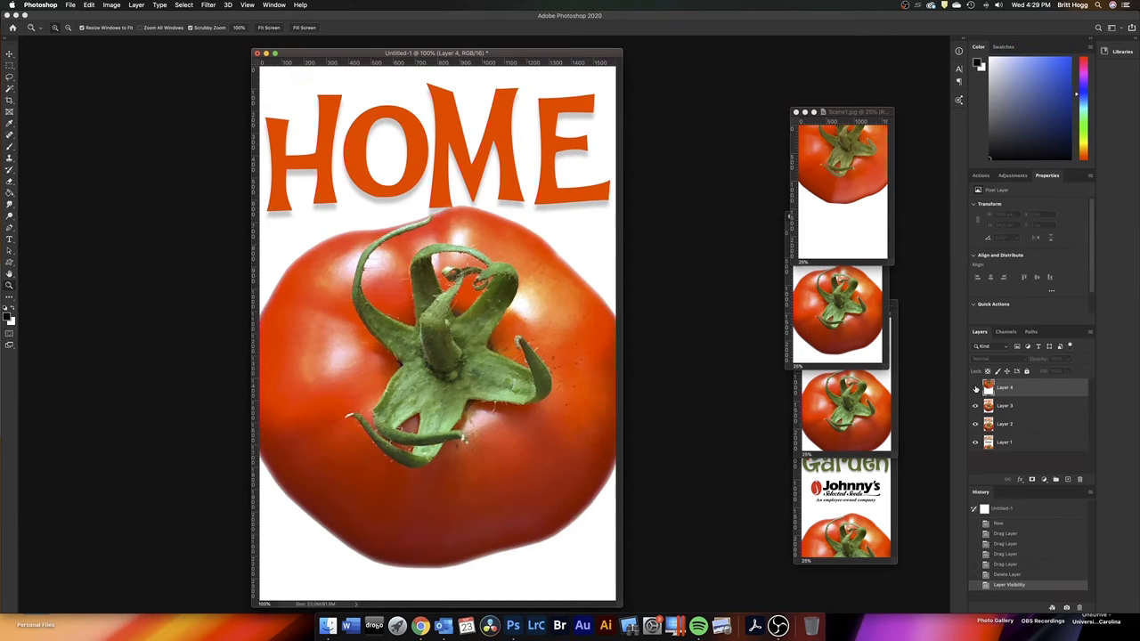
left_click(975, 406)
left_click(975, 424)
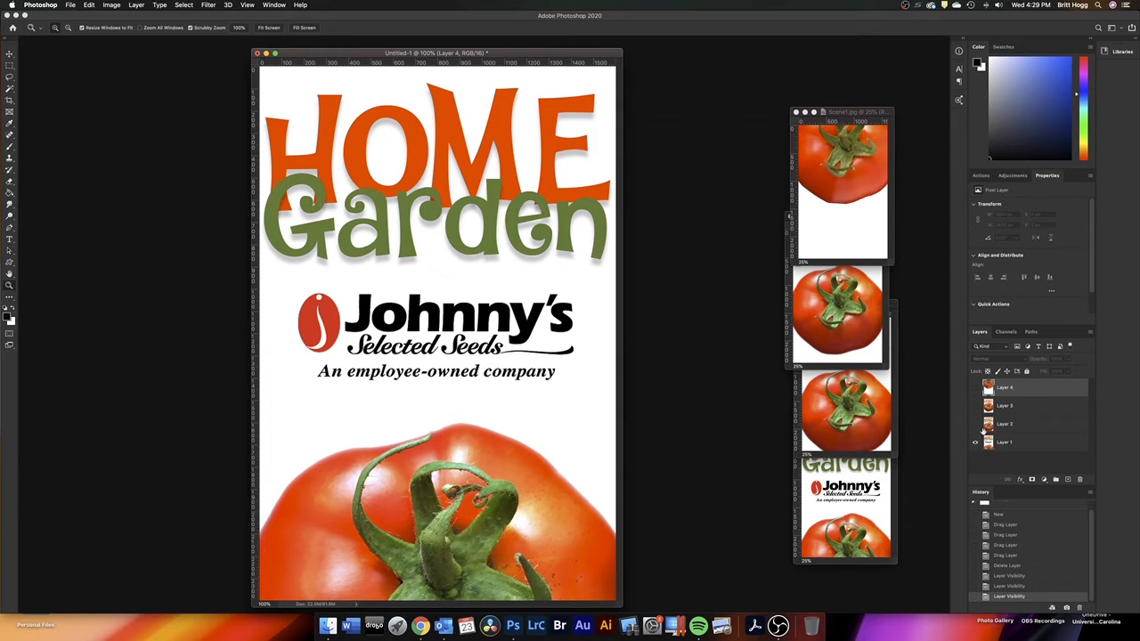
left_click_drag(976, 426, 974, 393)
left_click(974, 390)
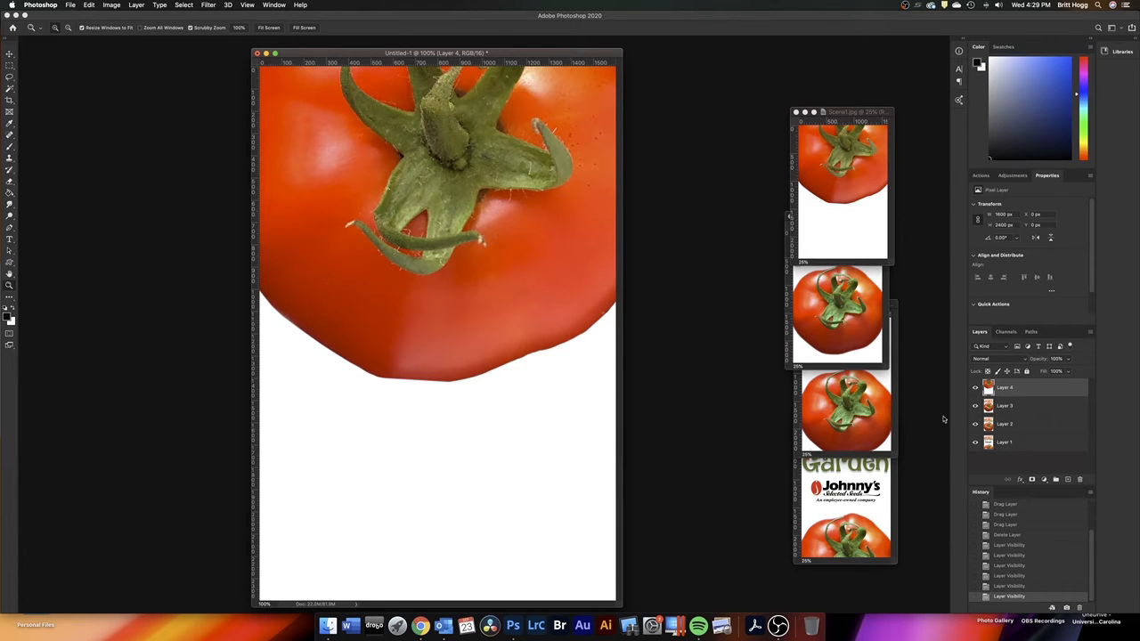
Close the Scene1, Scene2, Scene3 and Scene4 source images, leaving the layered document open
left_click(797, 114)
left_click(796, 114)
left_click(790, 219)
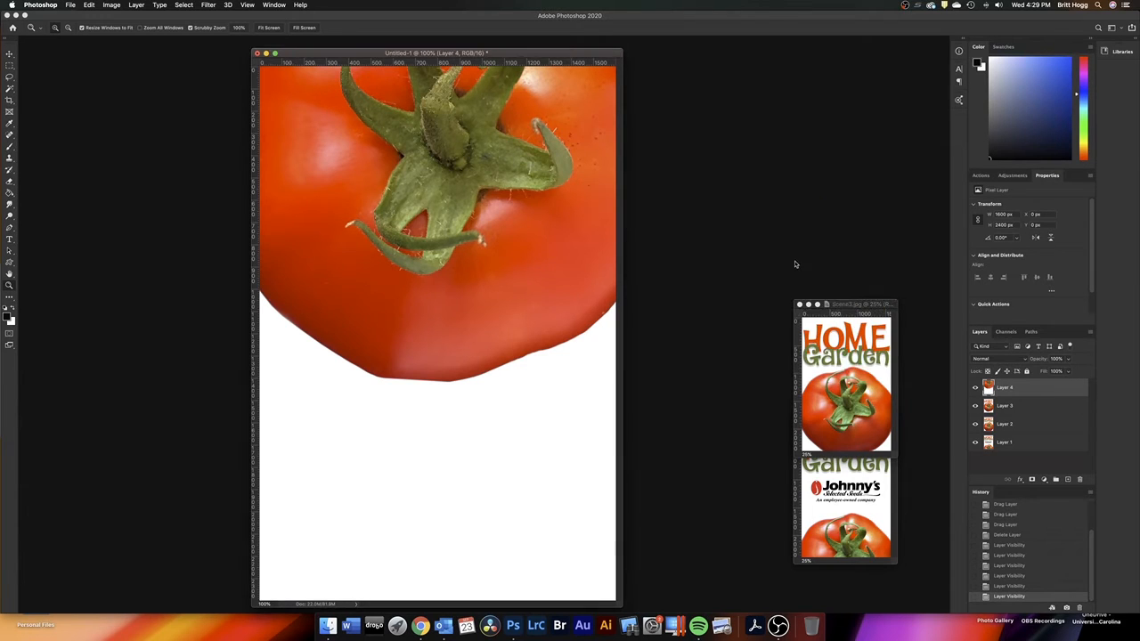
left_click(798, 306)
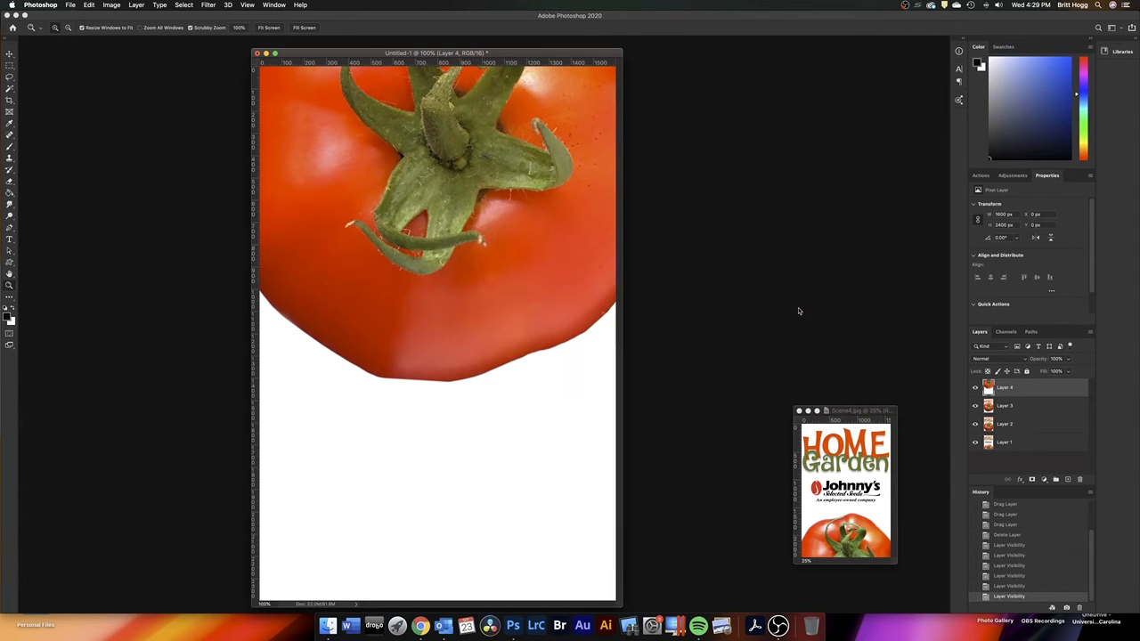
left_click(799, 414)
Reduce the layered document's view to 66.7% and centre its window in the workspace
left_click_drag(531, 54, 653, 55)
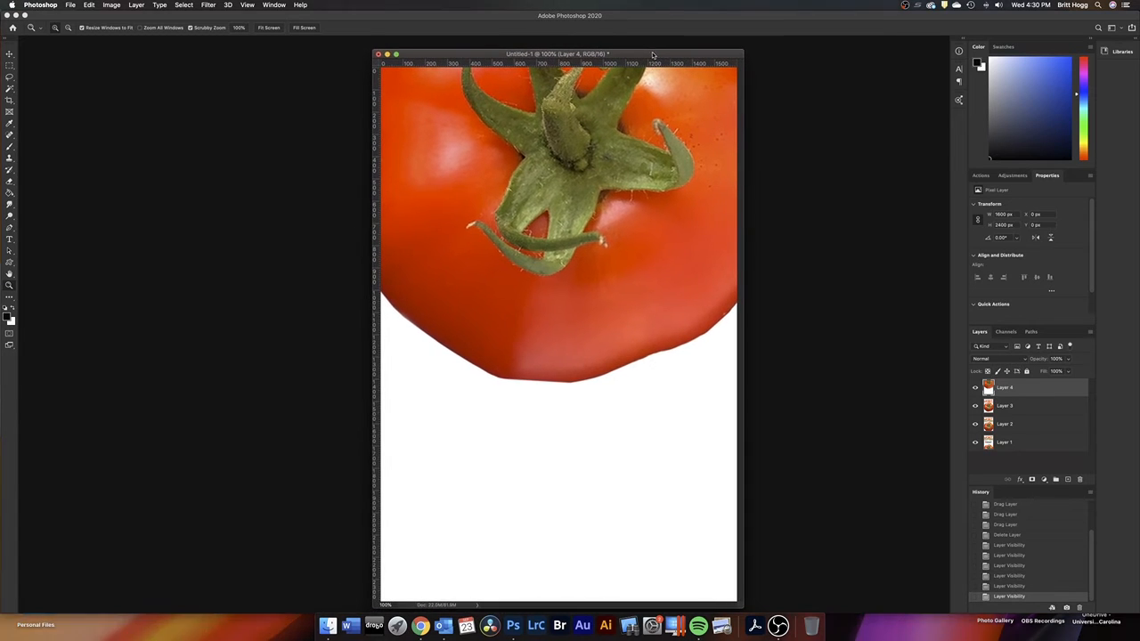
left_click(598, 299, "alt")
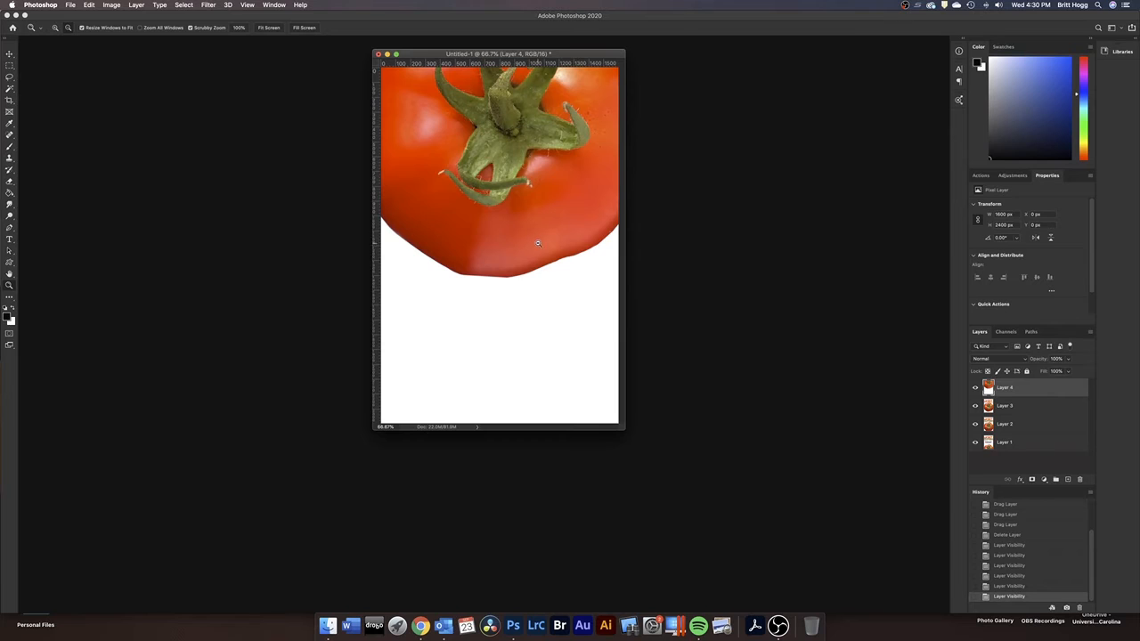
left_click_drag(502, 54, 548, 54)
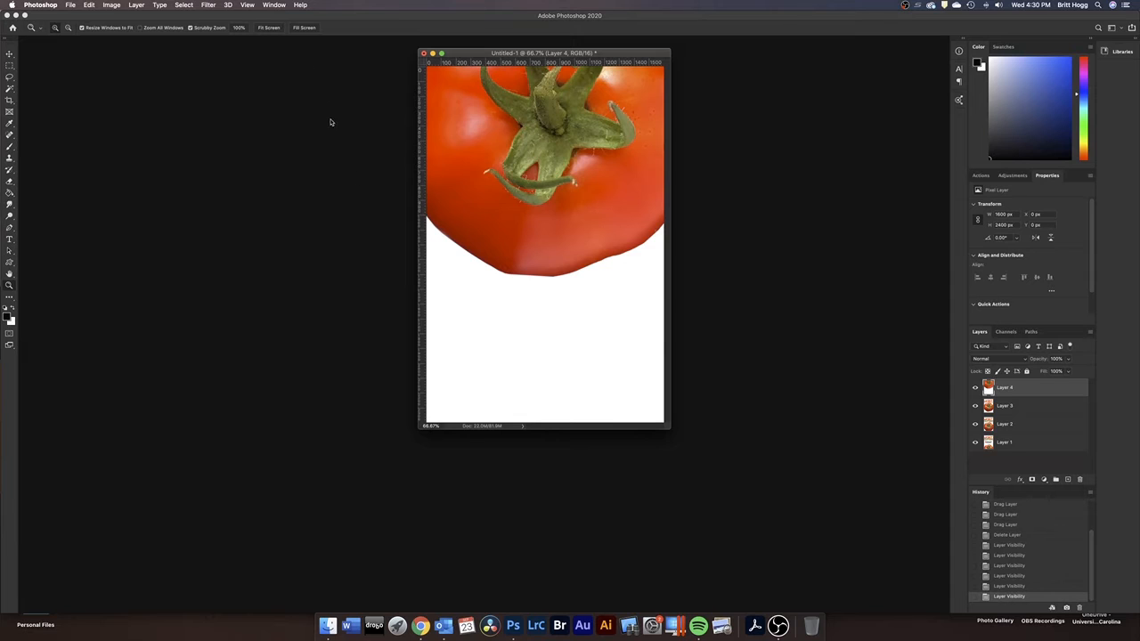
Show the Timeline, move it up over the workspace and make it taller
left_click(275, 5)
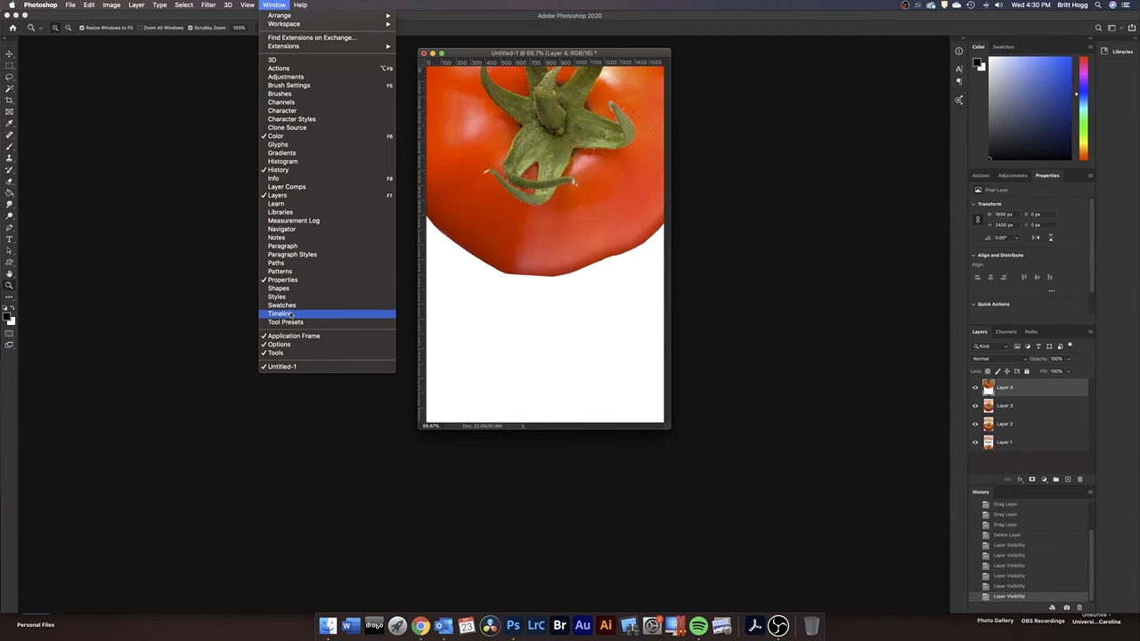
left_click(229, 269)
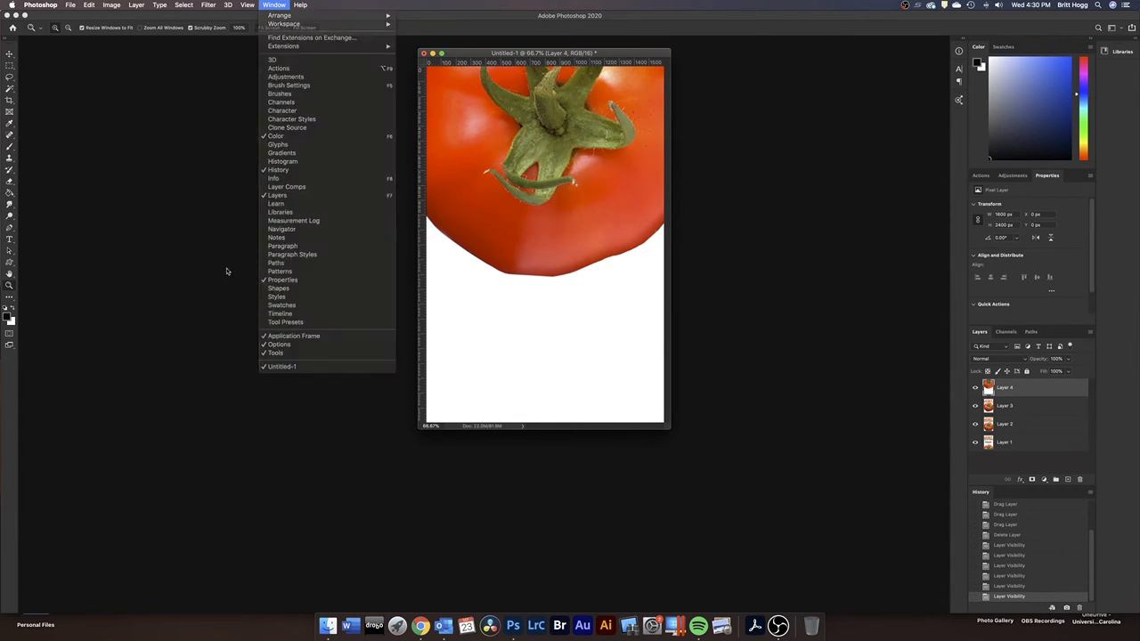
left_click(275, 6)
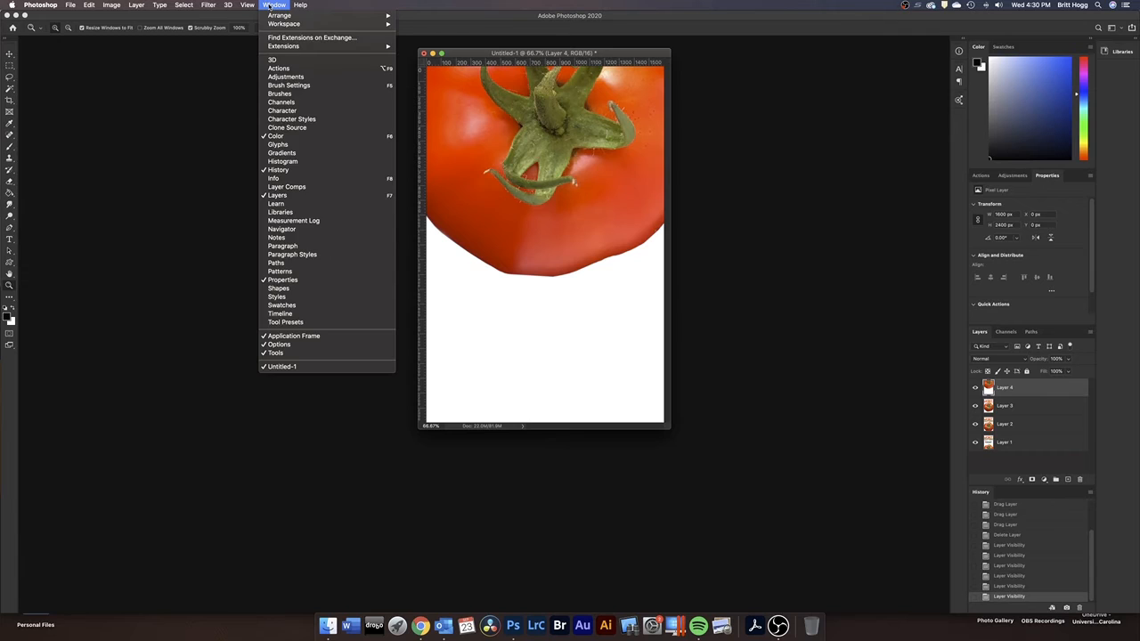
left_click(287, 316)
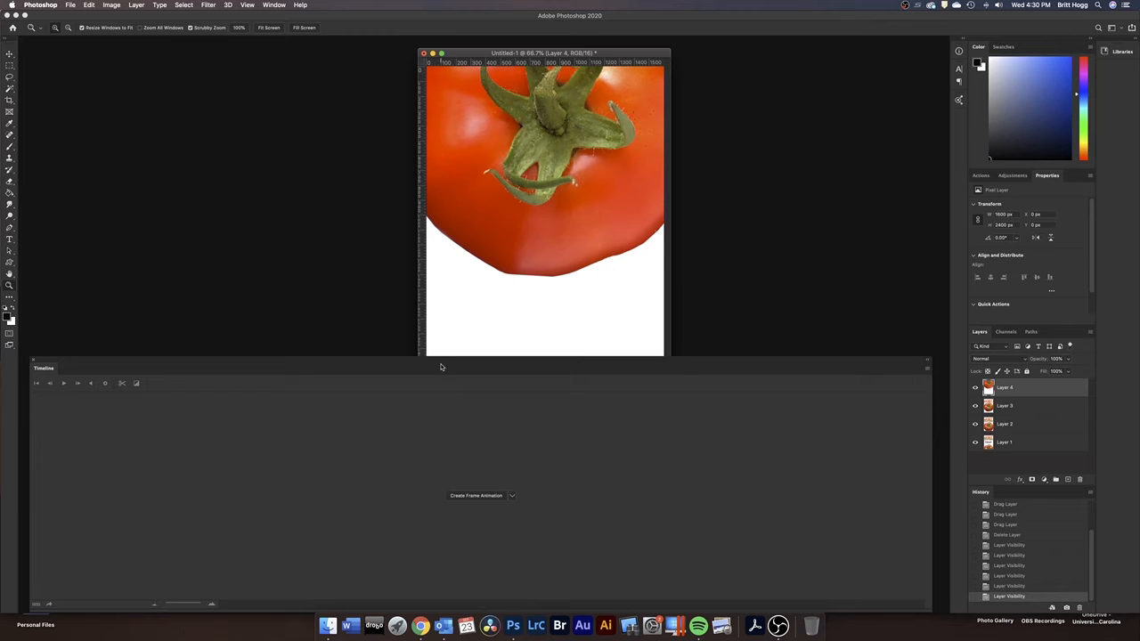
left_click_drag(398, 360, 404, 295)
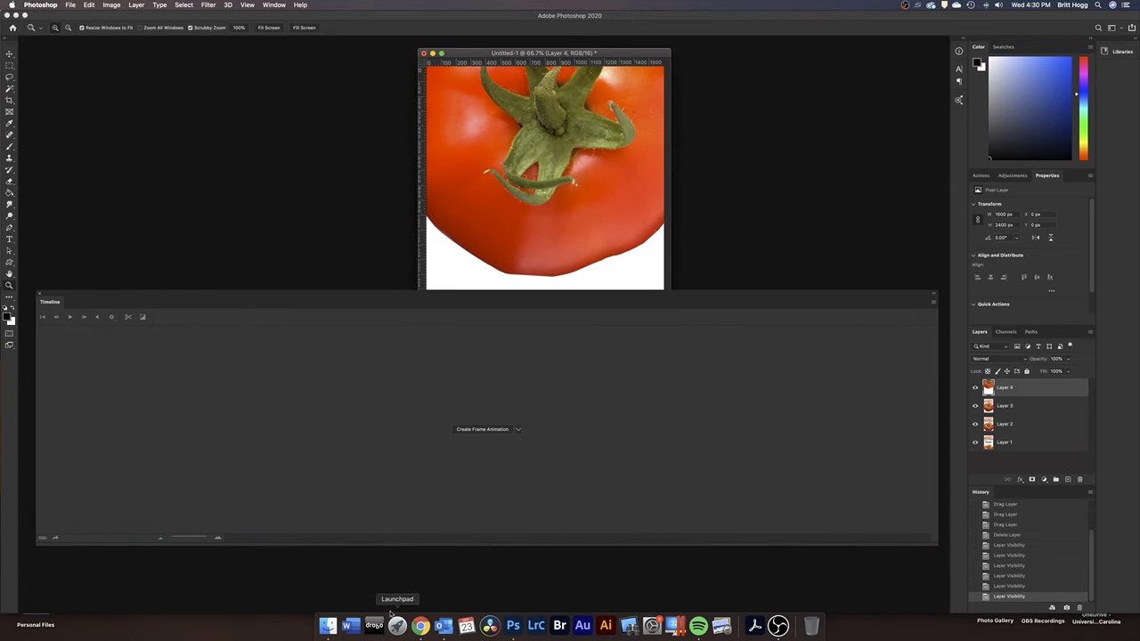
left_click_drag(394, 544, 412, 579)
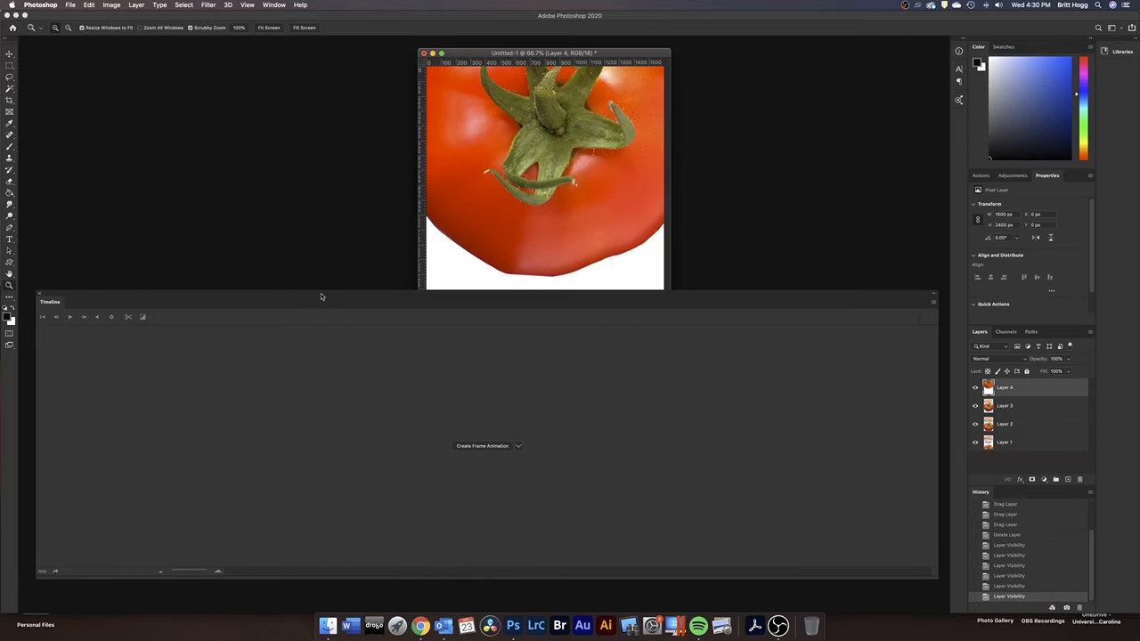
left_click_drag(323, 297, 319, 296)
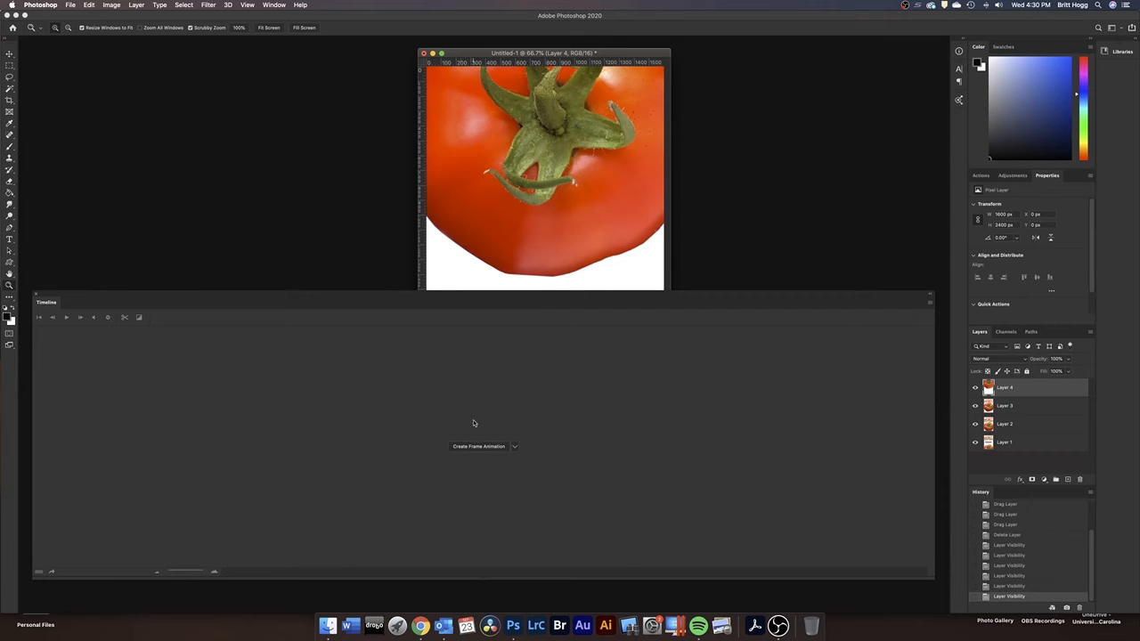
Create a frame animation in the Timeline and place the Timeline below the document window
left_click(514, 448)
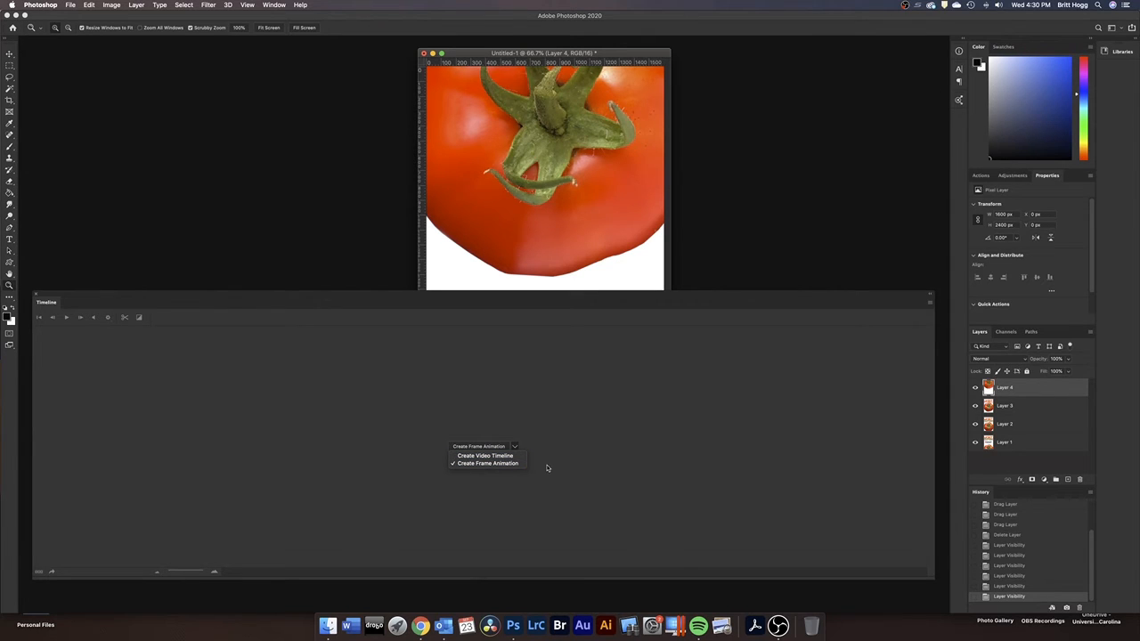
left_click(488, 464)
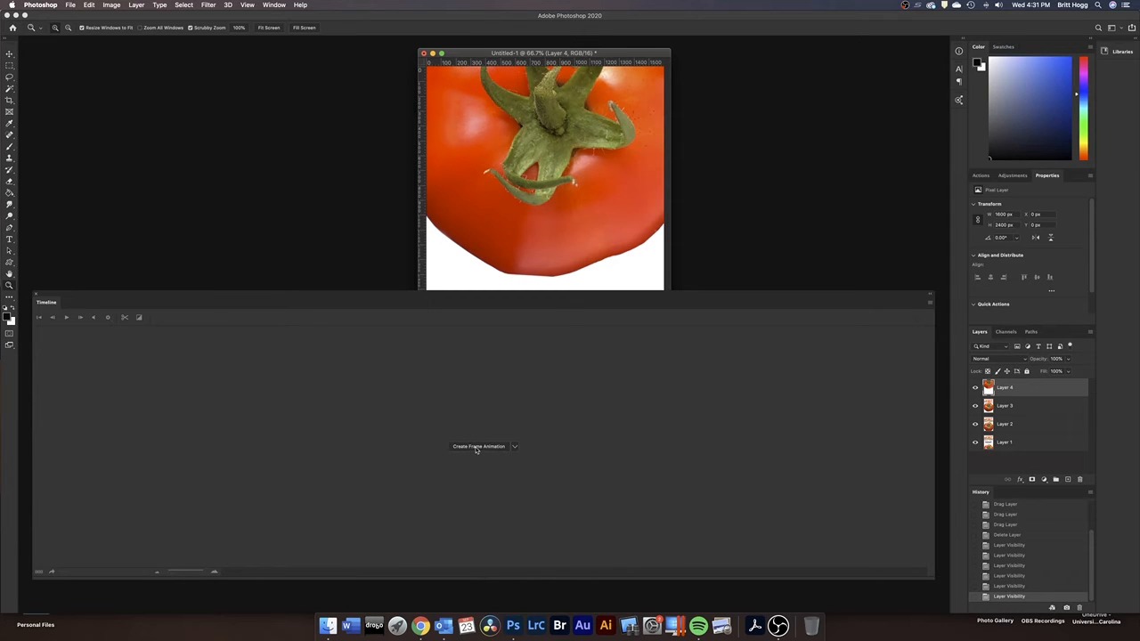
left_click(471, 450)
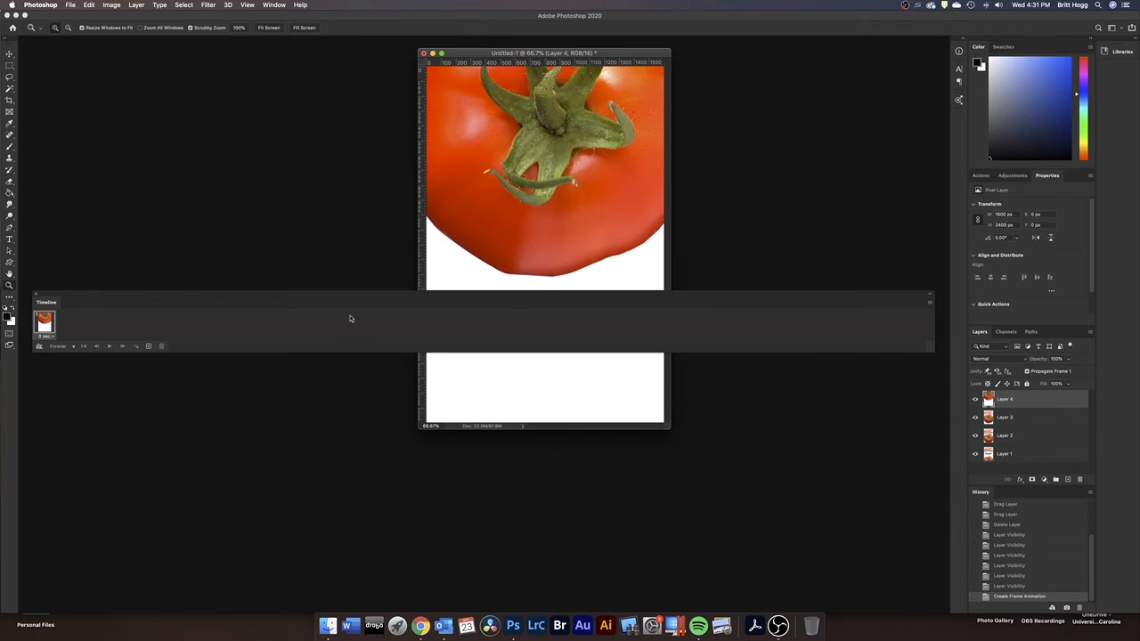
left_click_drag(351, 295, 349, 516)
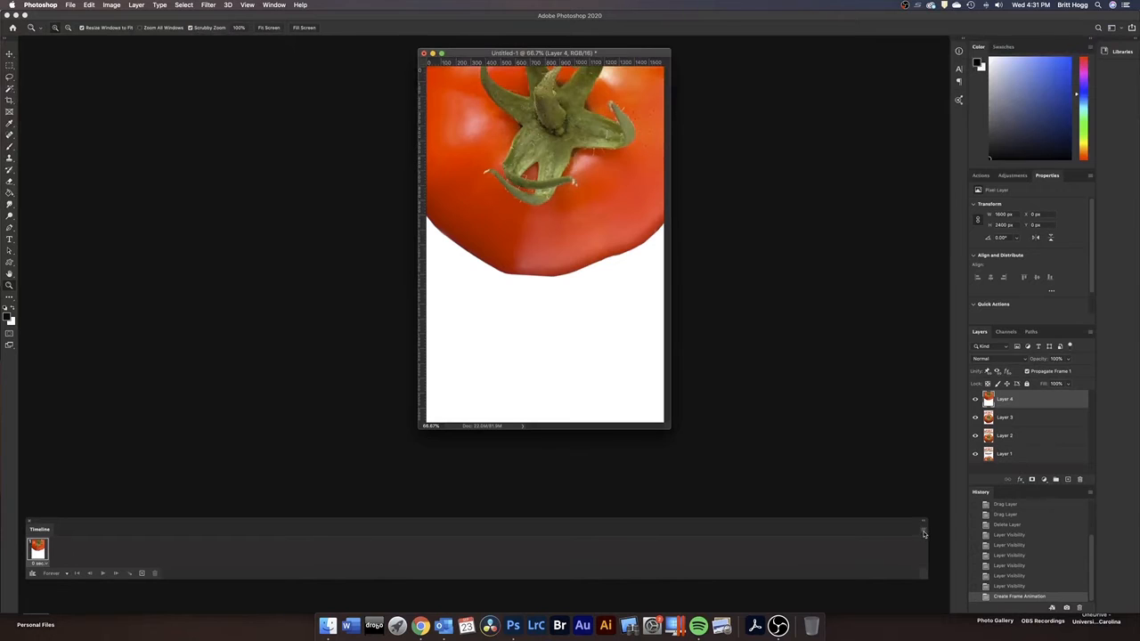
Make animation frames from the layers and reorder them to run from the Scene1 image to the Scene4 image with the logo
left_click(923, 531)
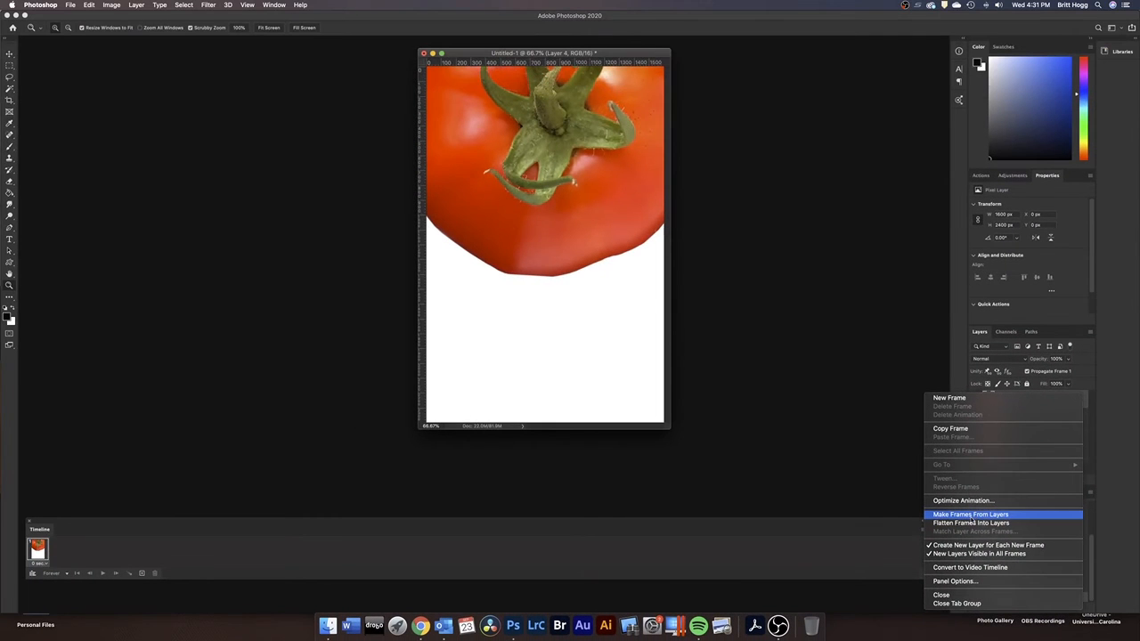
left_click(971, 515)
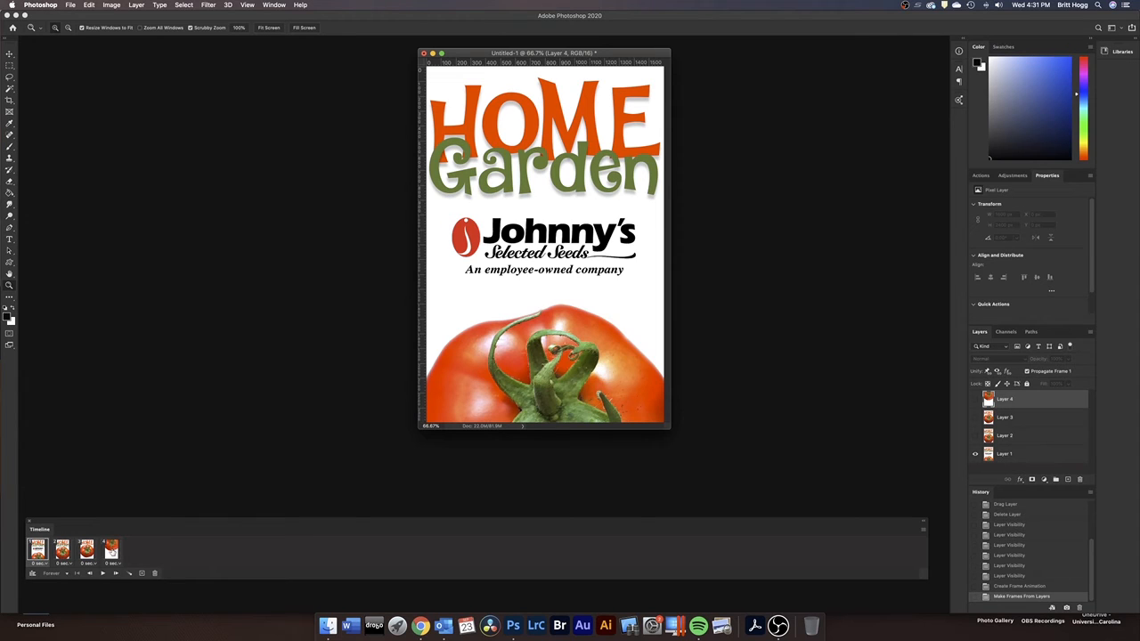
left_click_drag(110, 549, 84, 552)
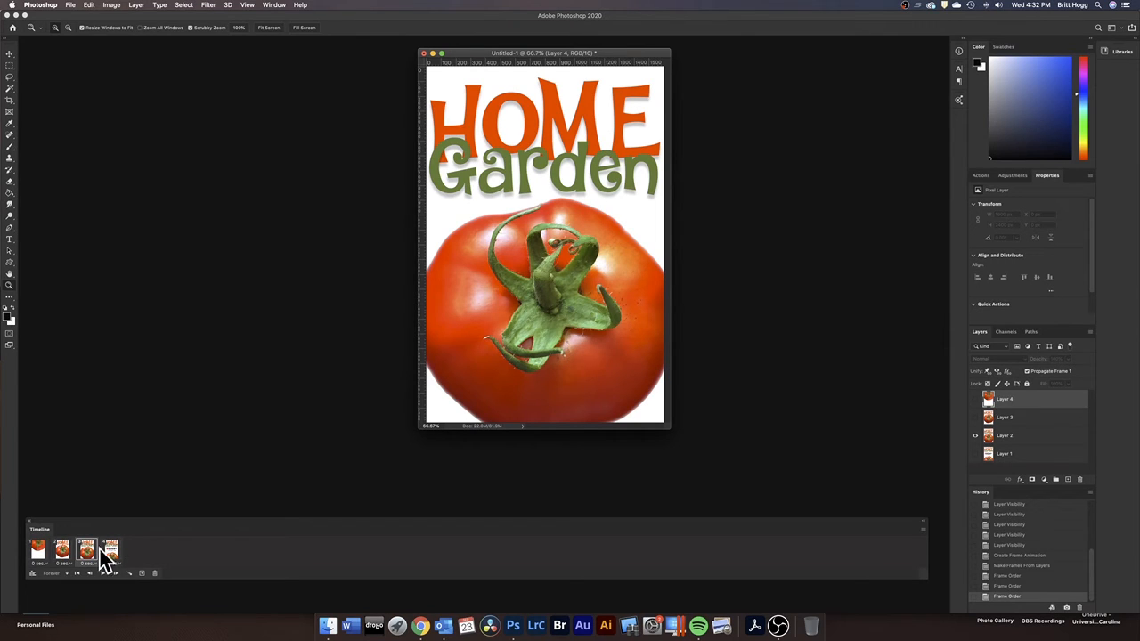
left_click_drag(112, 552, 300, 554)
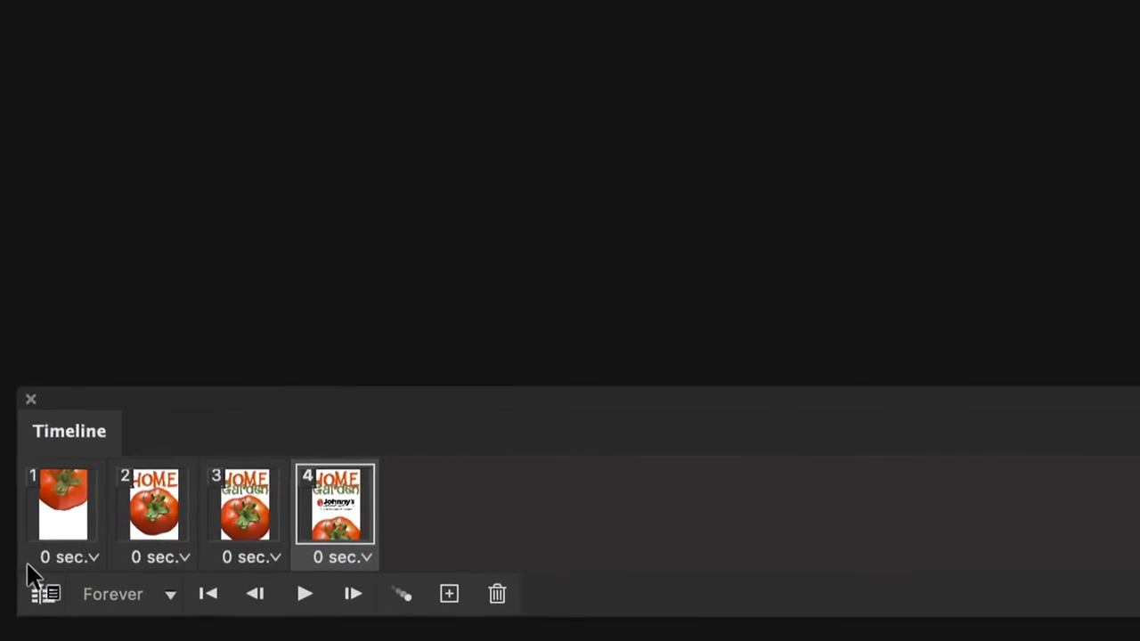
Set the frame delays to 0.5 seconds for frames 1, 2 and 3 and 2 seconds for frame 4
left_click(92, 561)
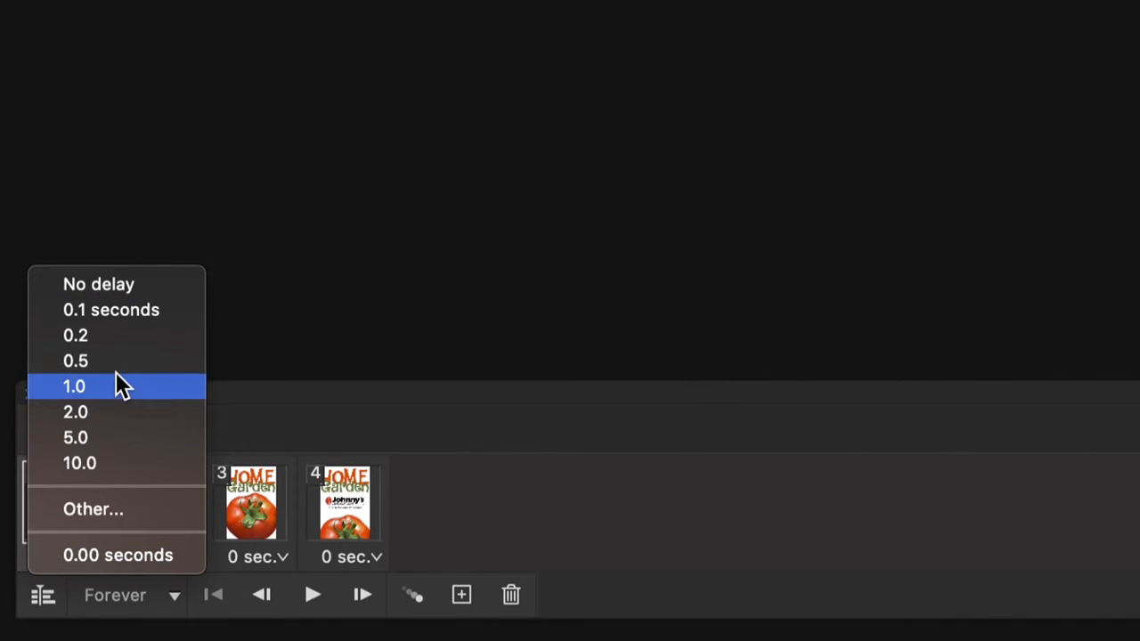
left_click(274, 432)
left_click(100, 561)
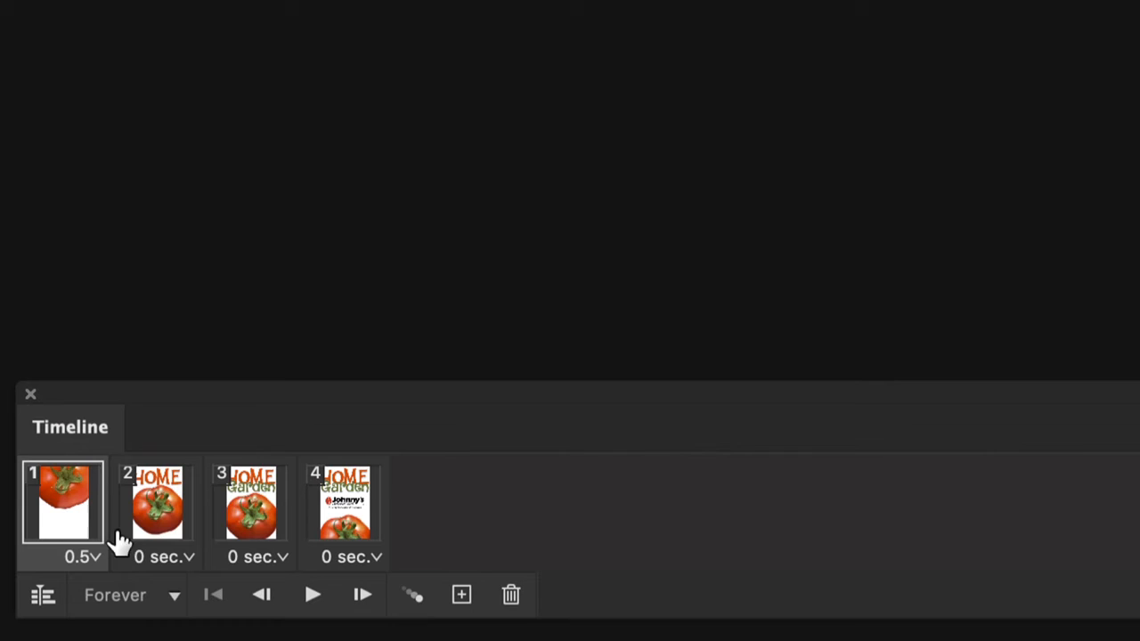
left_click(187, 566)
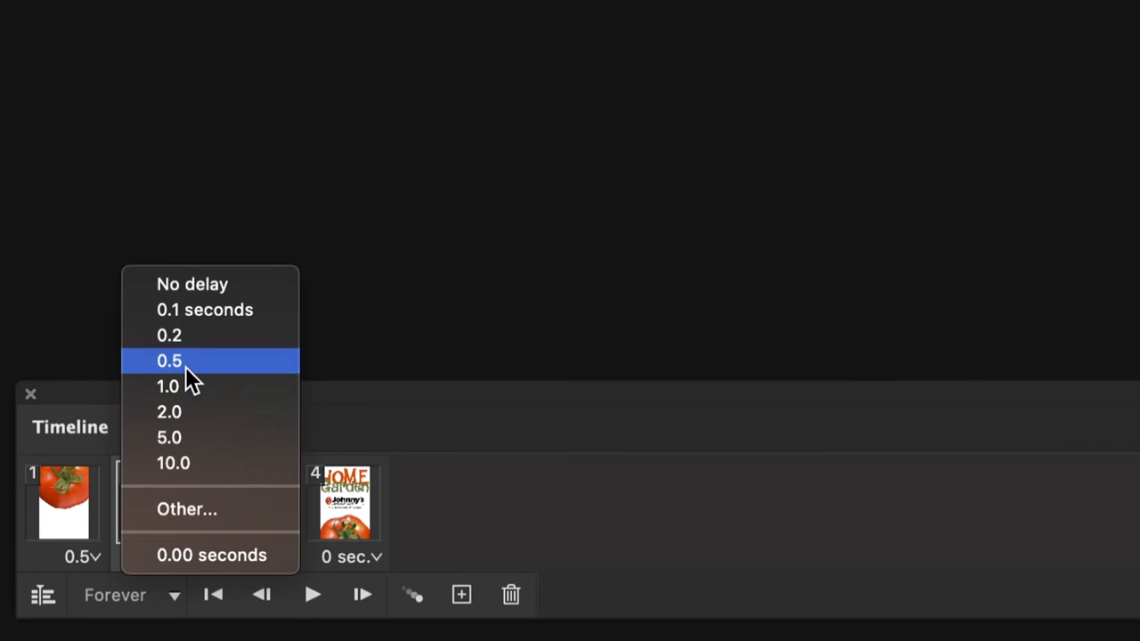
left_click(184, 362)
left_click(277, 559)
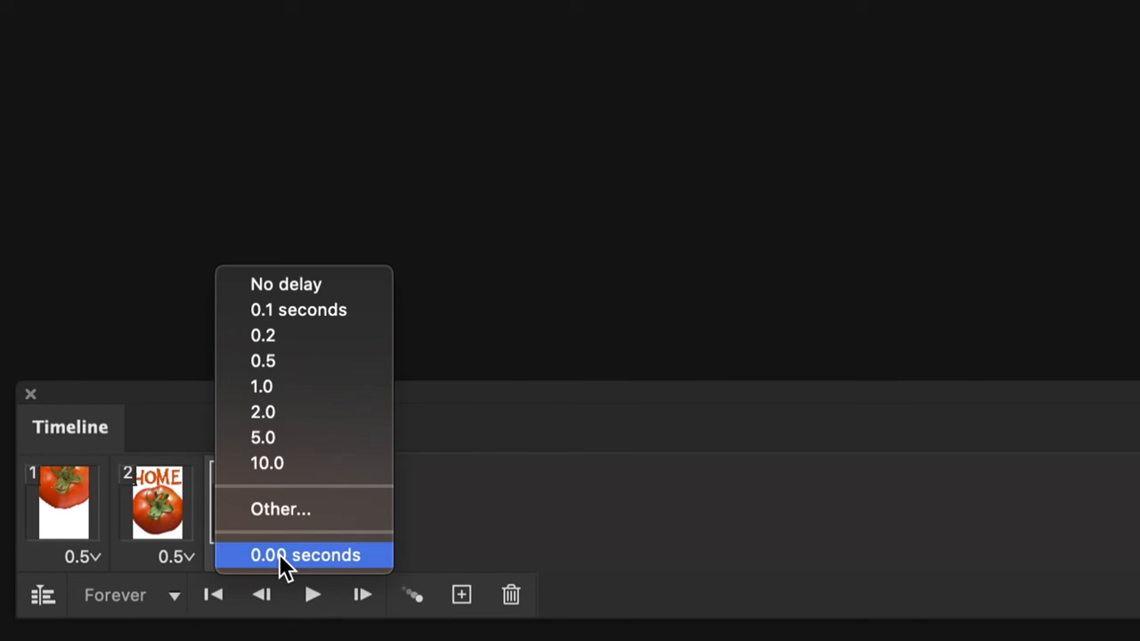
left_click(282, 362)
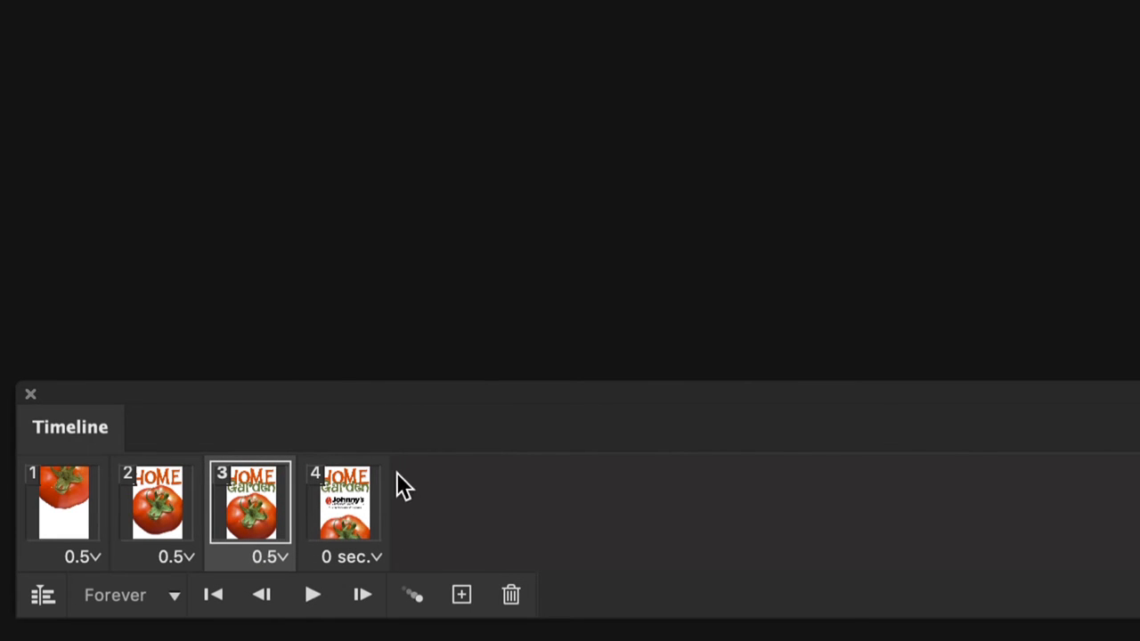
left_click(375, 560)
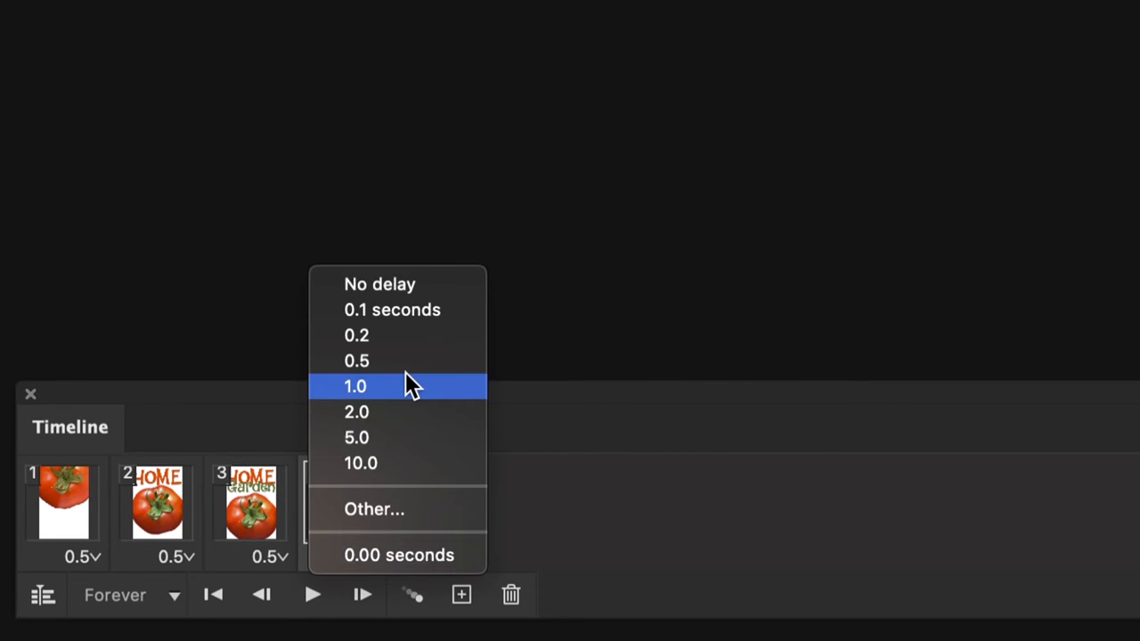
left_click(392, 409)
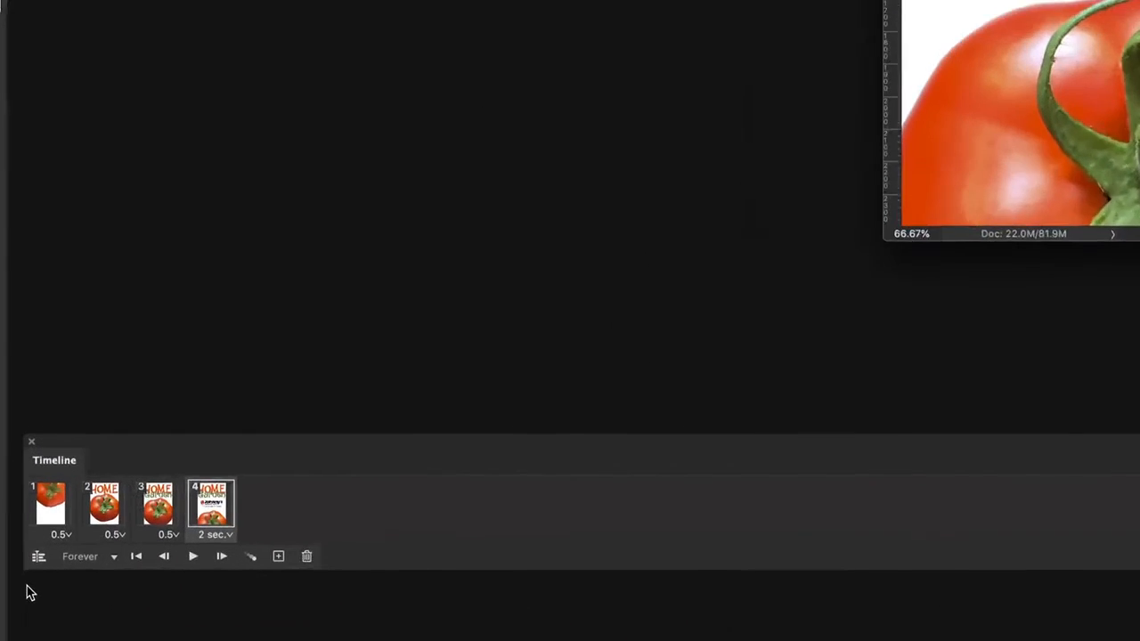
Set the animation to loop 3 times and play it back in the document window
left_click(127, 553)
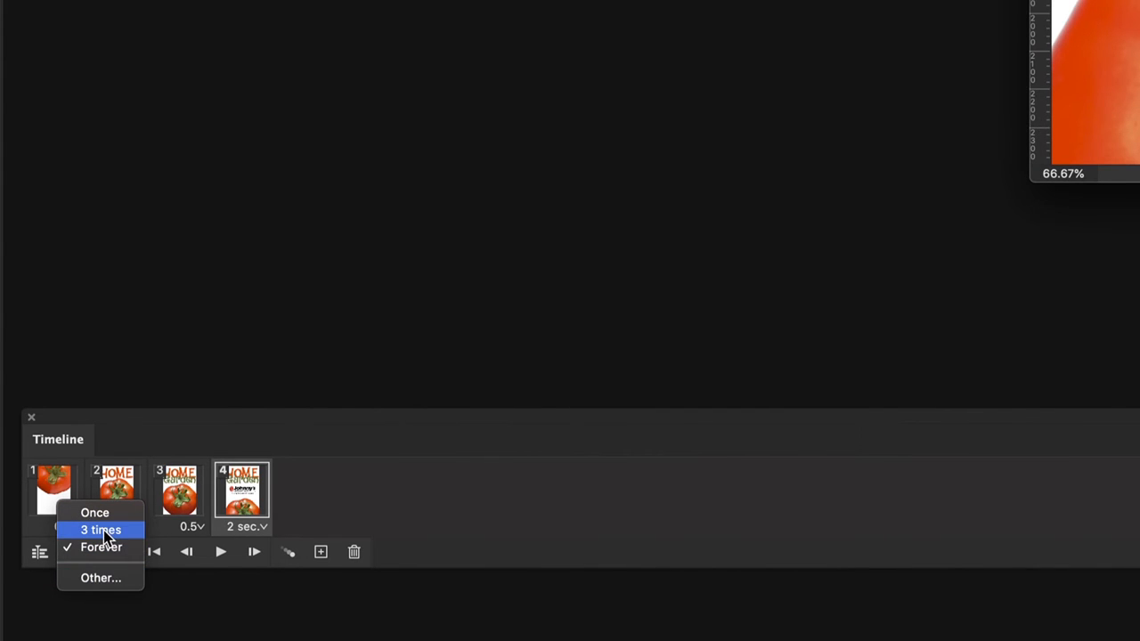
left_click(104, 531)
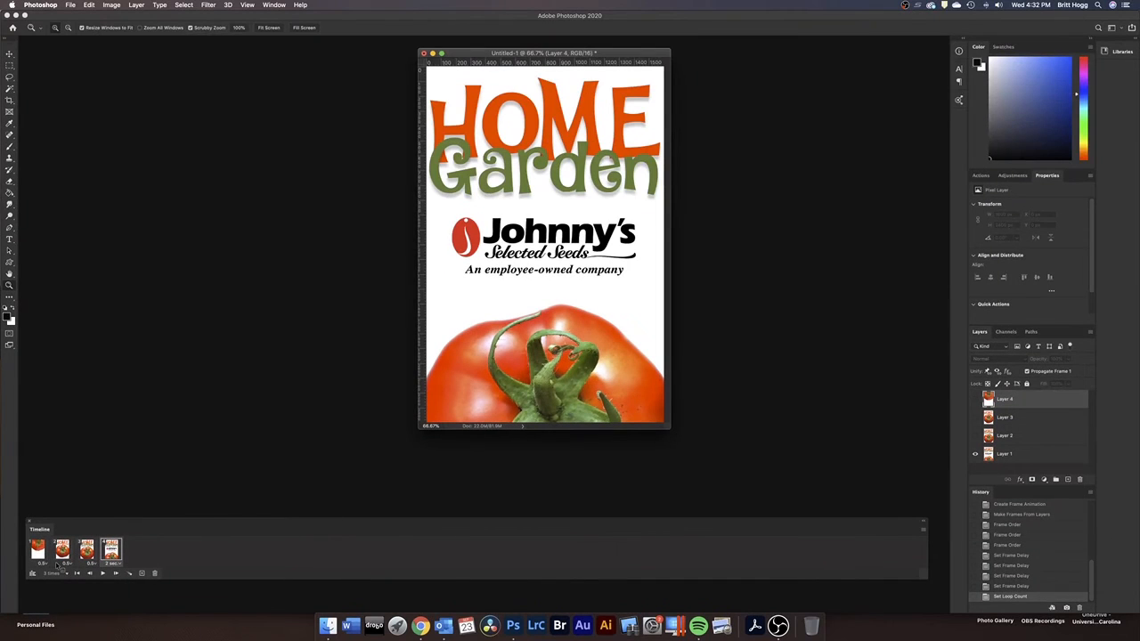
left_click(103, 574)
key("space")
Move the document window a little down and to the left in the workspace
left_click(70, 6)
left_click(360, 187)
left_click_drag(652, 56, 591, 83)
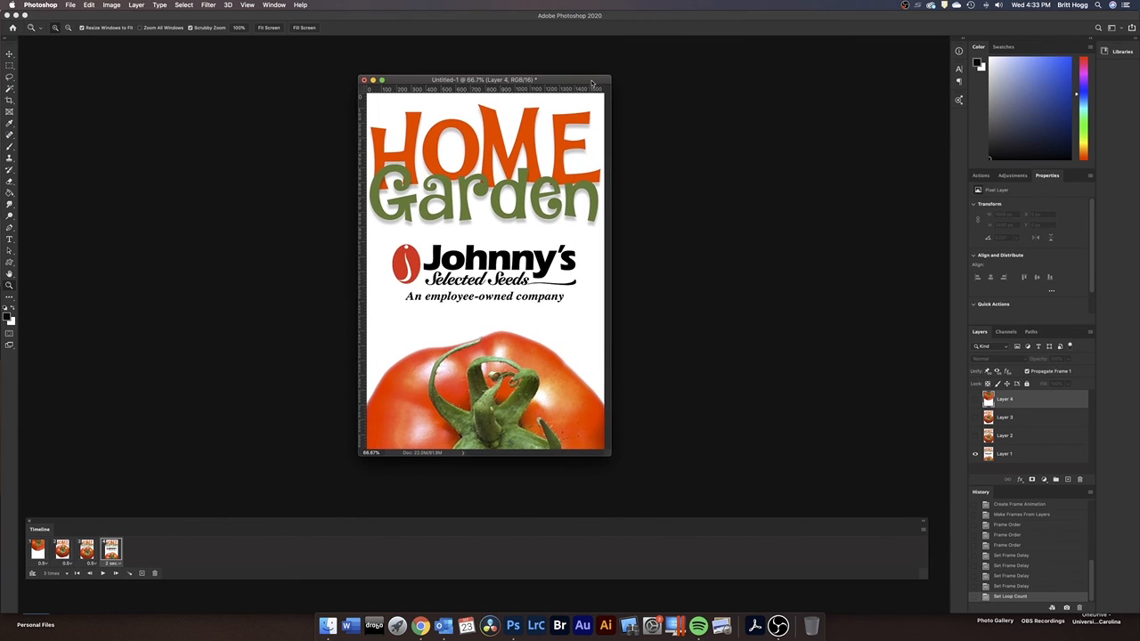
Open the document in Save for Web (Legacy), show only the original preview and set the format to GIF
left_click(70, 5)
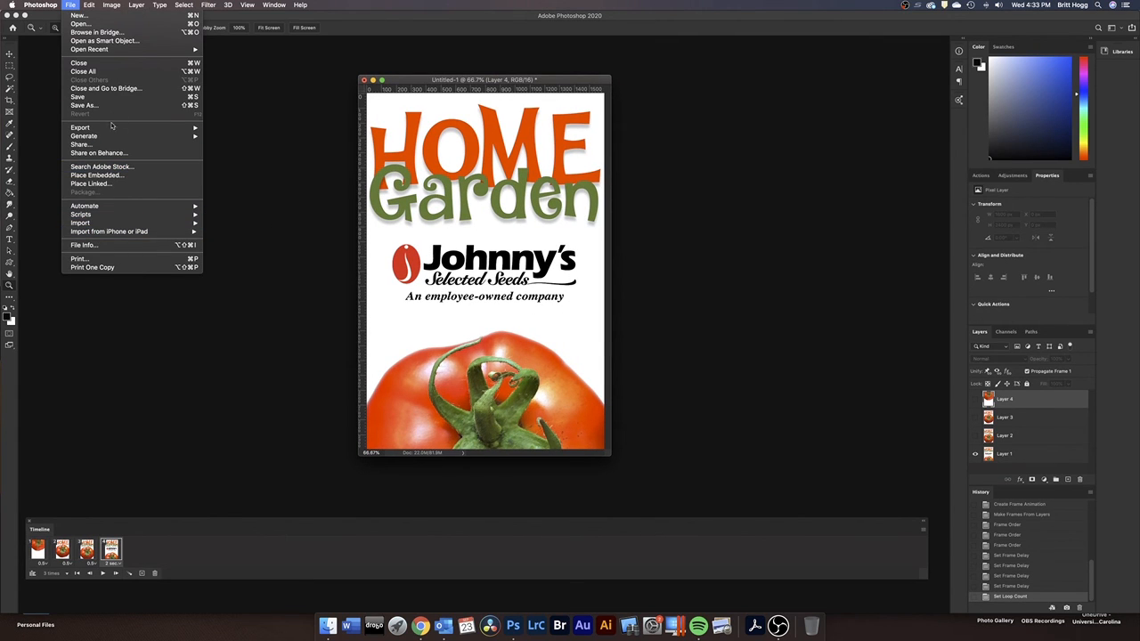
mouse_move(110, 131)
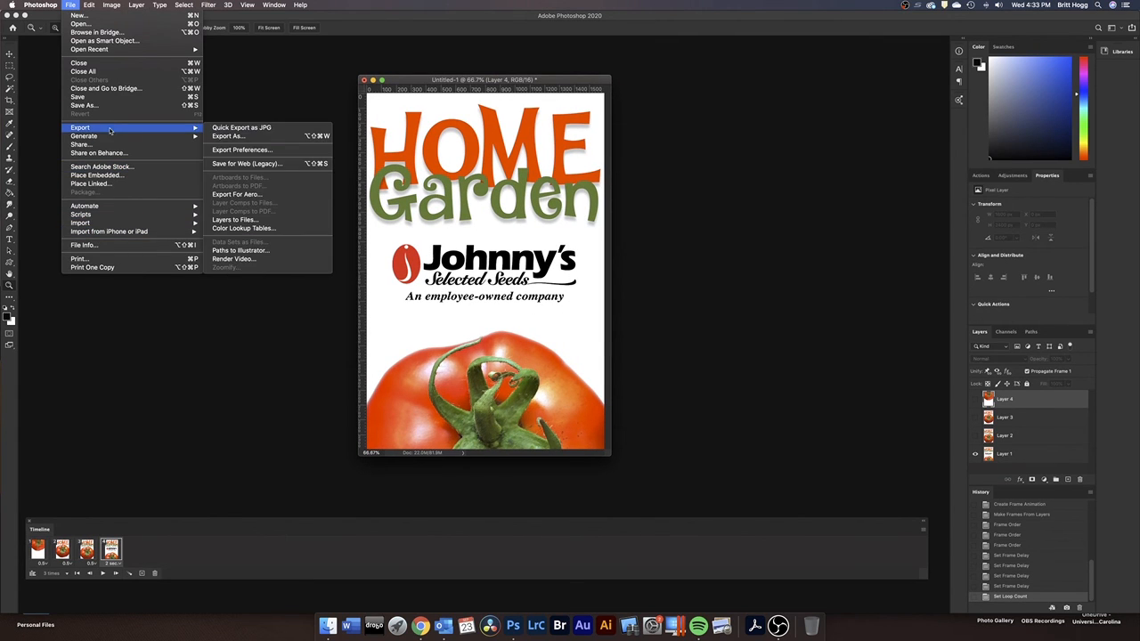
left_click(247, 167)
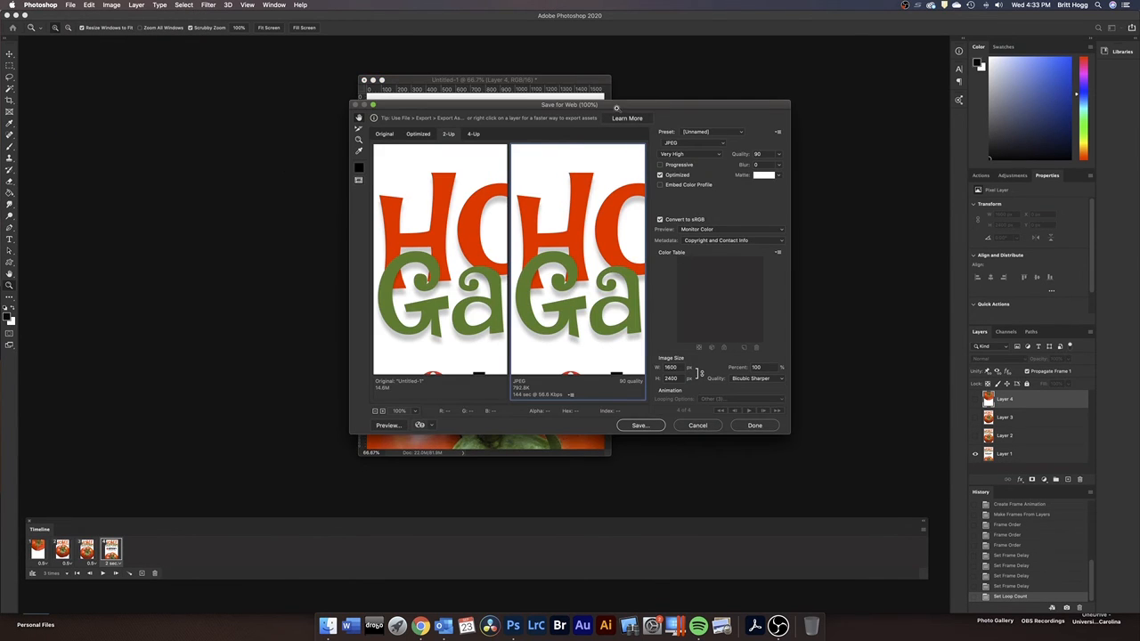
left_click_drag(614, 106, 625, 93)
left_click(394, 122)
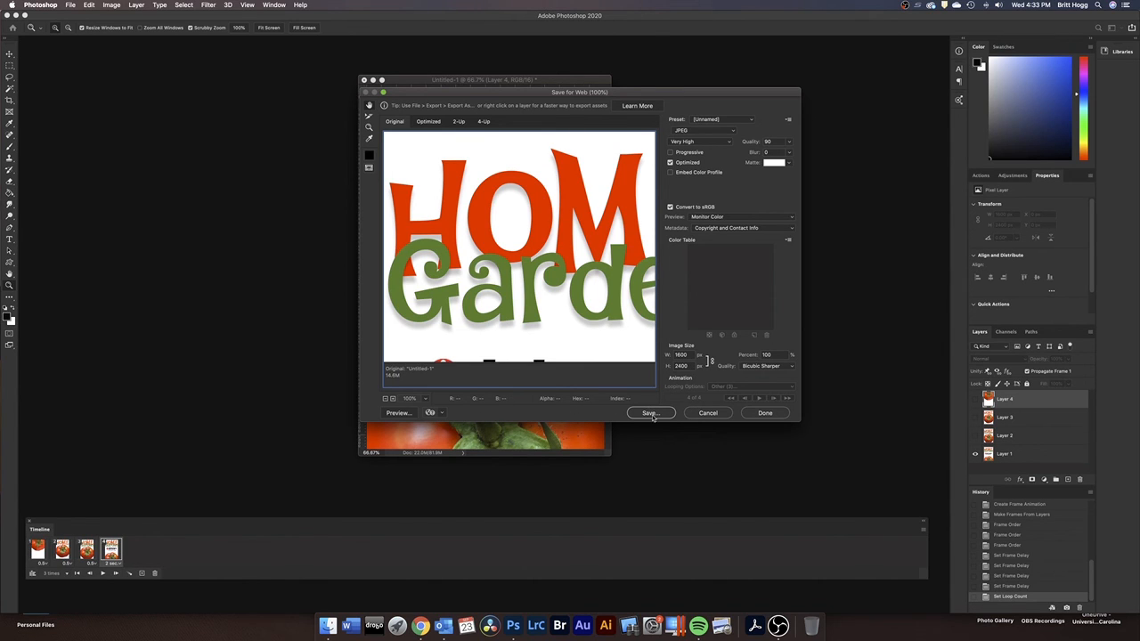
left_click(730, 132)
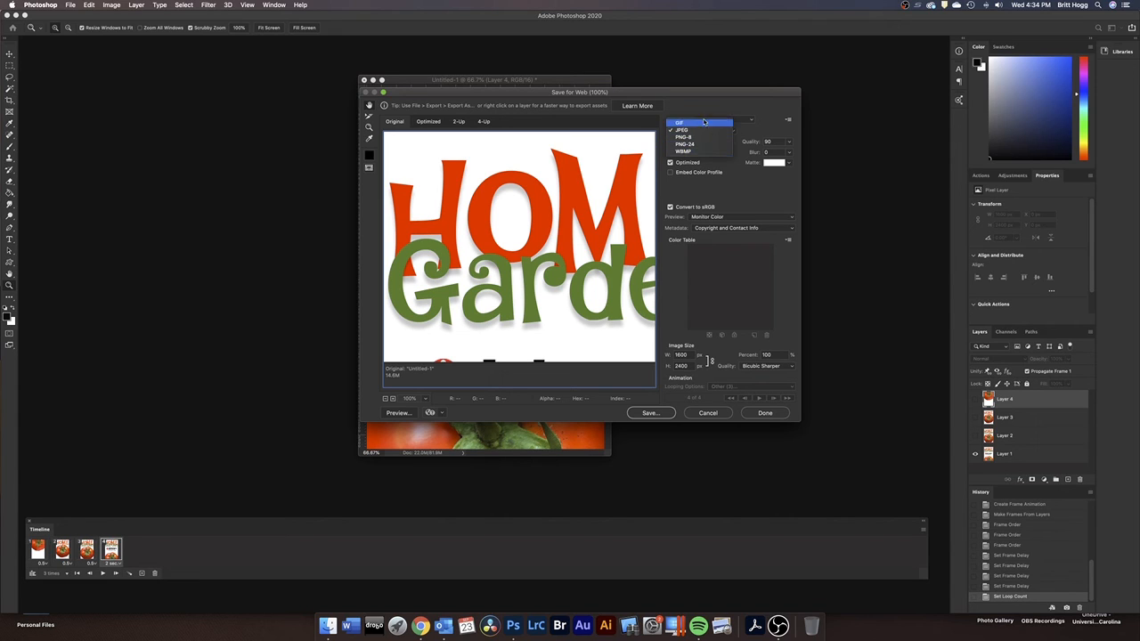
left_click(699, 124)
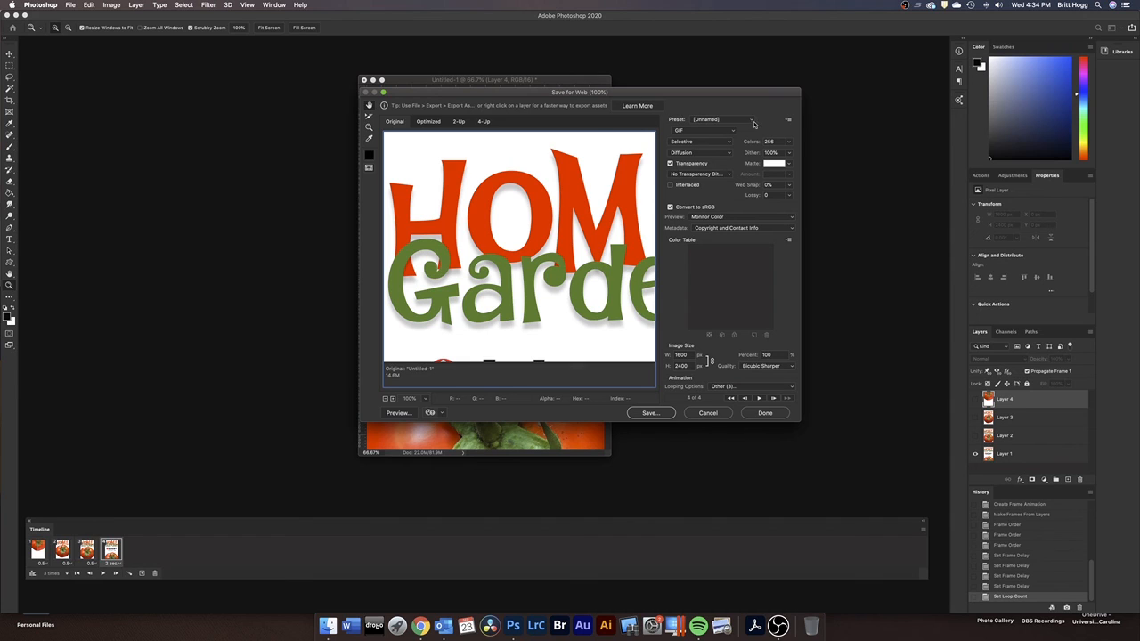
Save the current optimization settings to the Desktop as GIF Settings
left_click(787, 119)
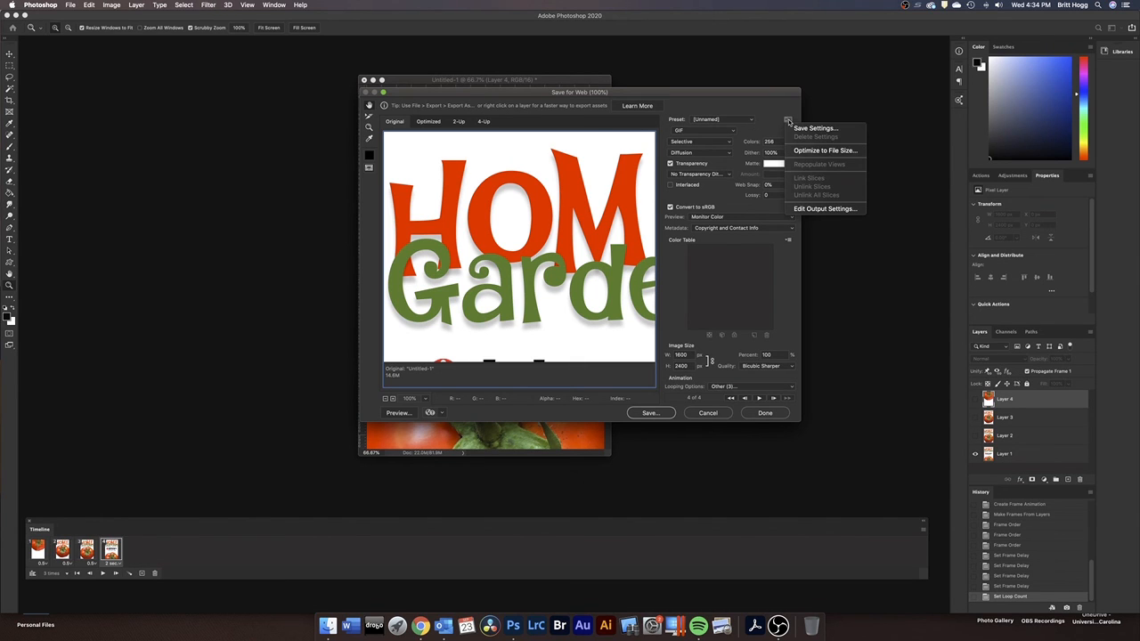
left_click(707, 237)
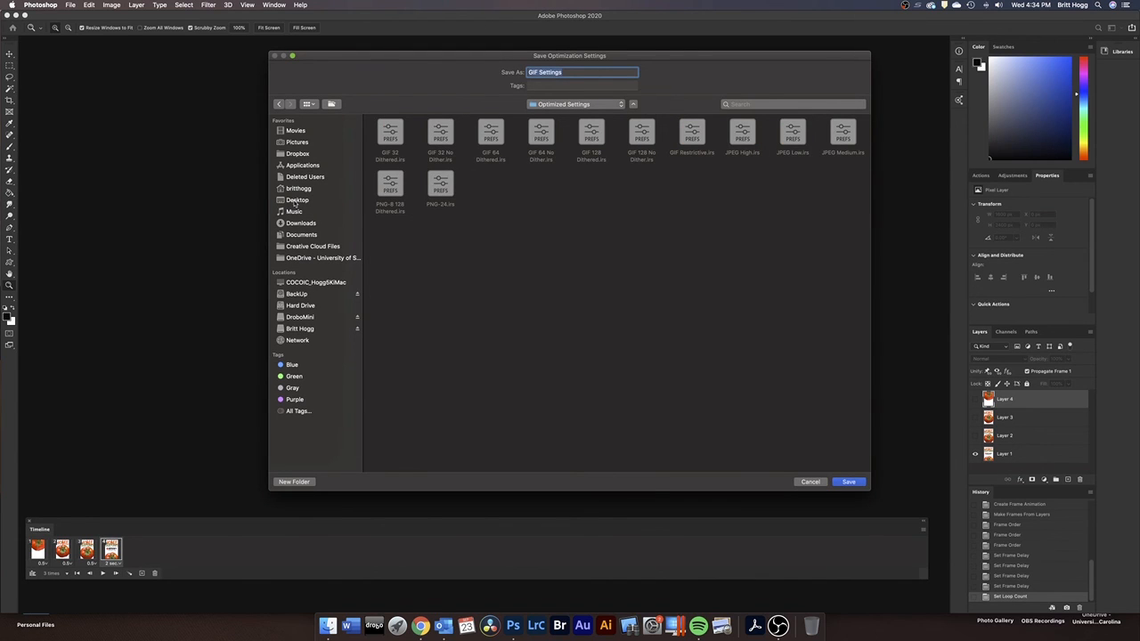
left_click(295, 201)
left_click(849, 481)
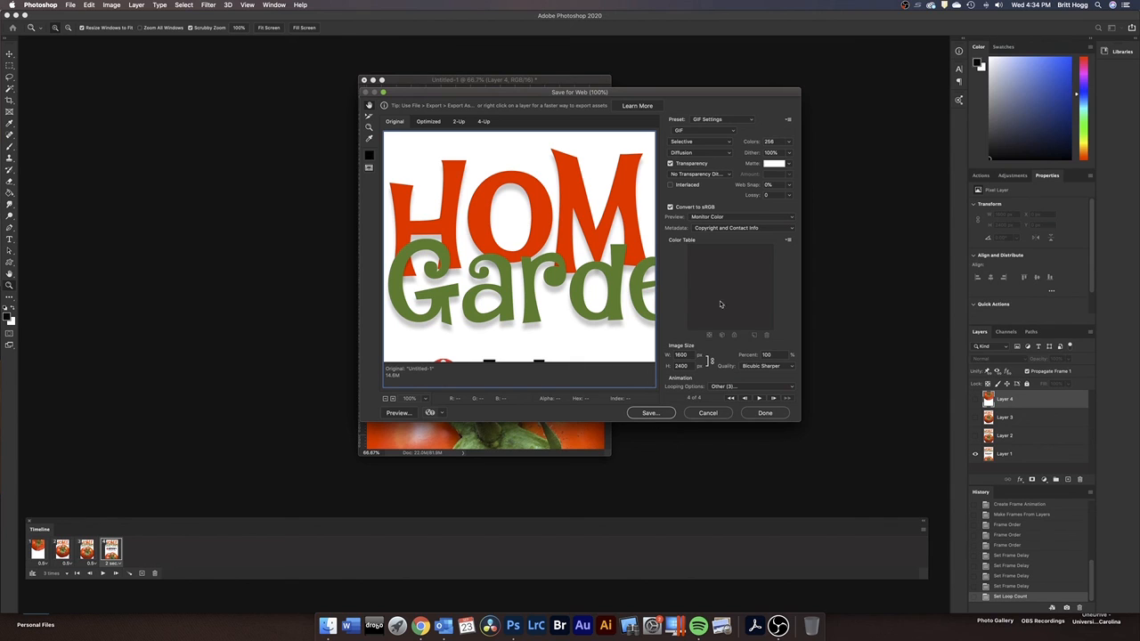
Export the animation to the Desktop as Untitled-1.gif with the Images Only format
left_click(651, 413)
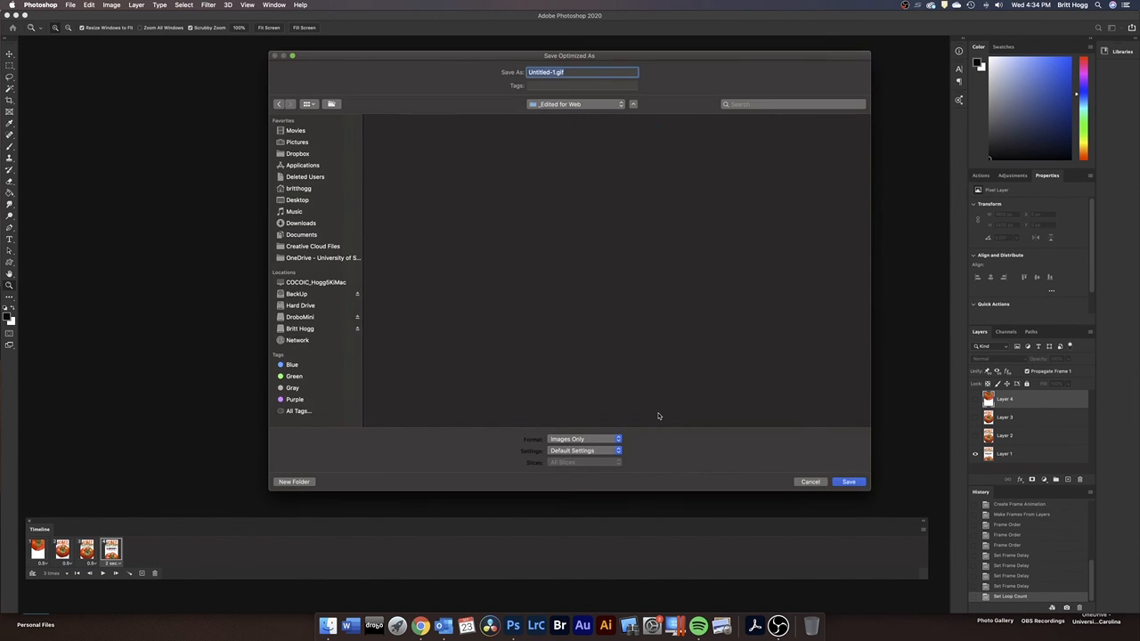
left_click(299, 199)
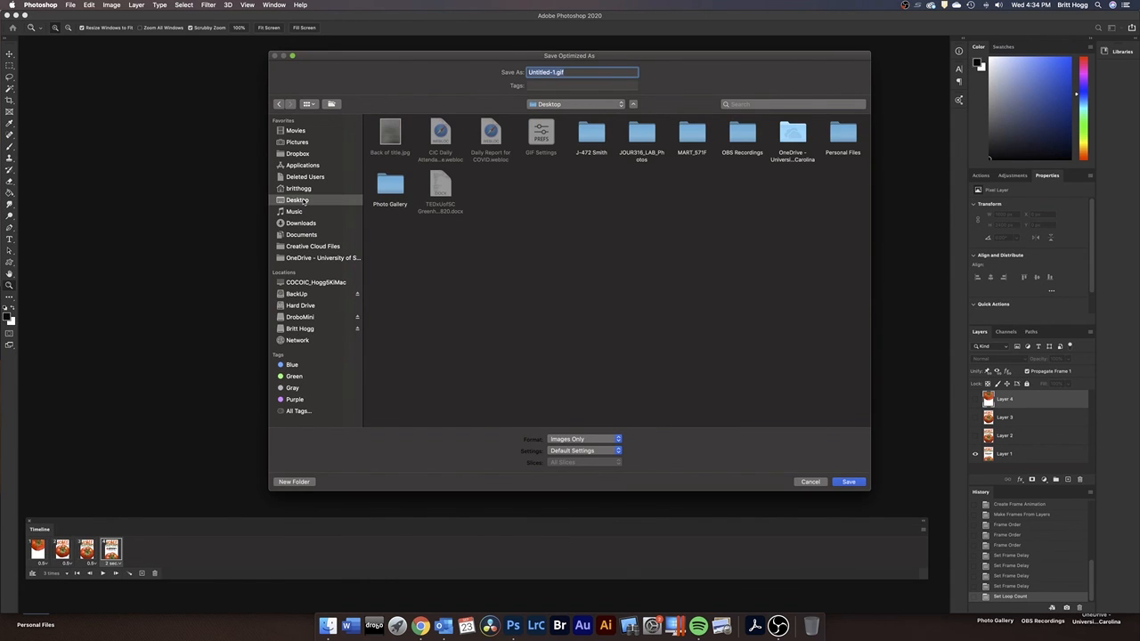
left_click(853, 482)
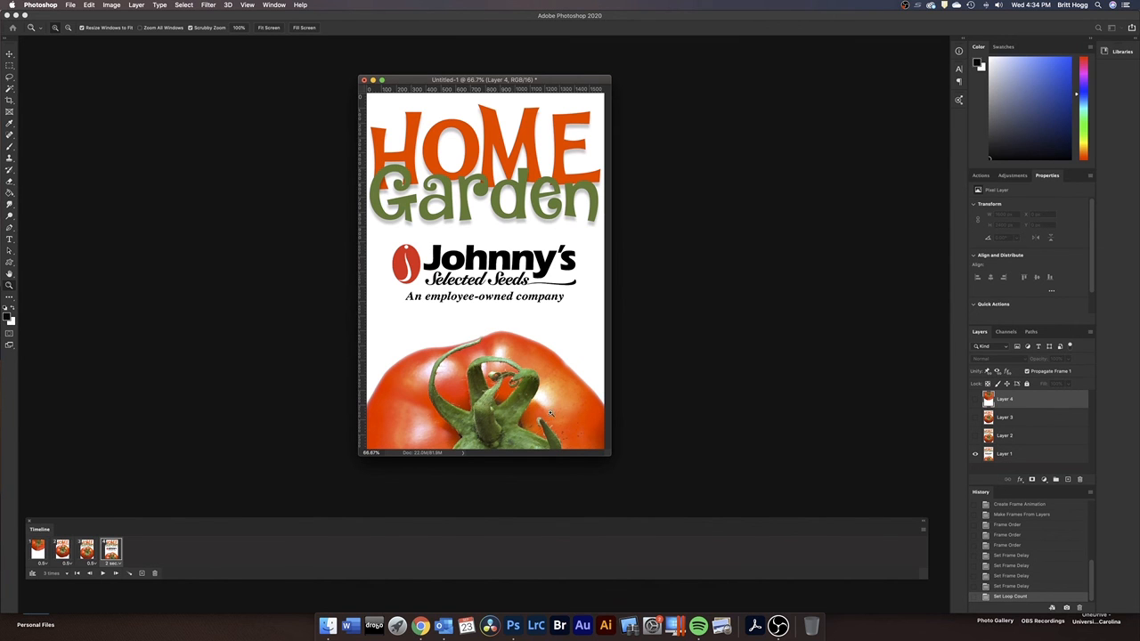
Switch to the desktop, move Untitled-1.gif near its centre and check the file's frames in Preview, closing it after viewing
key("ctrl+Right")
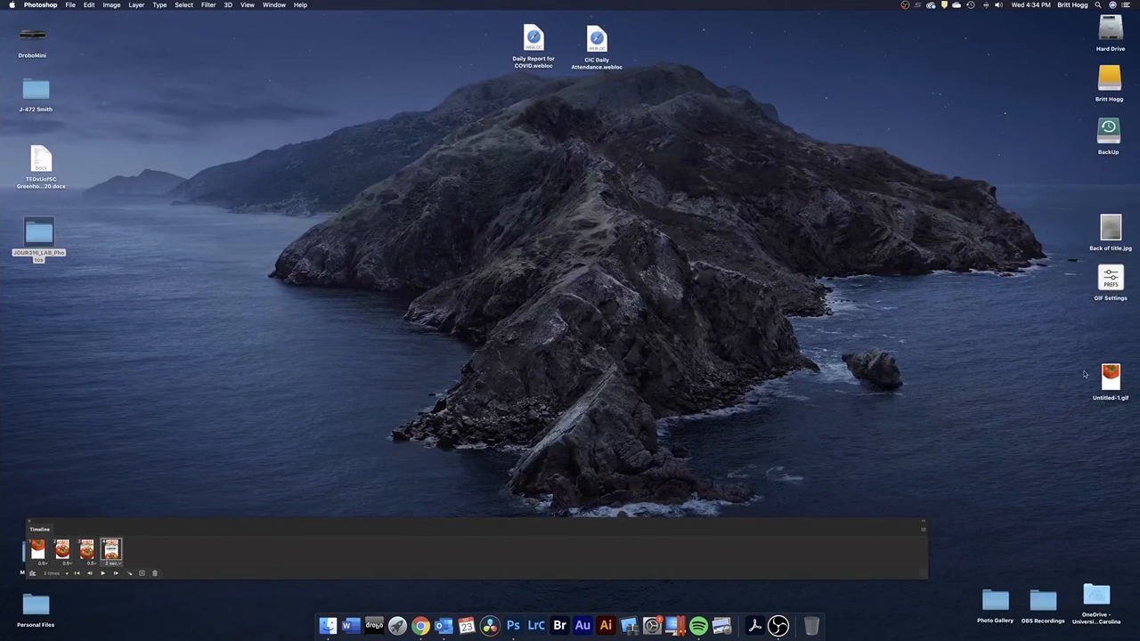
left_click_drag(1110, 376, 709, 248)
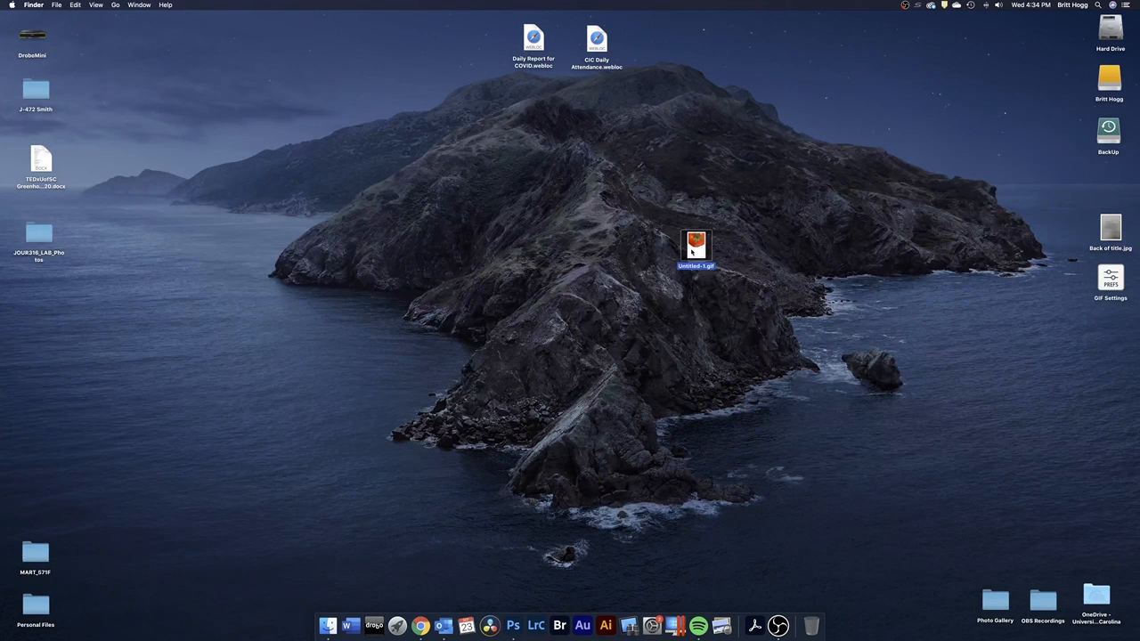
double_click(696, 250)
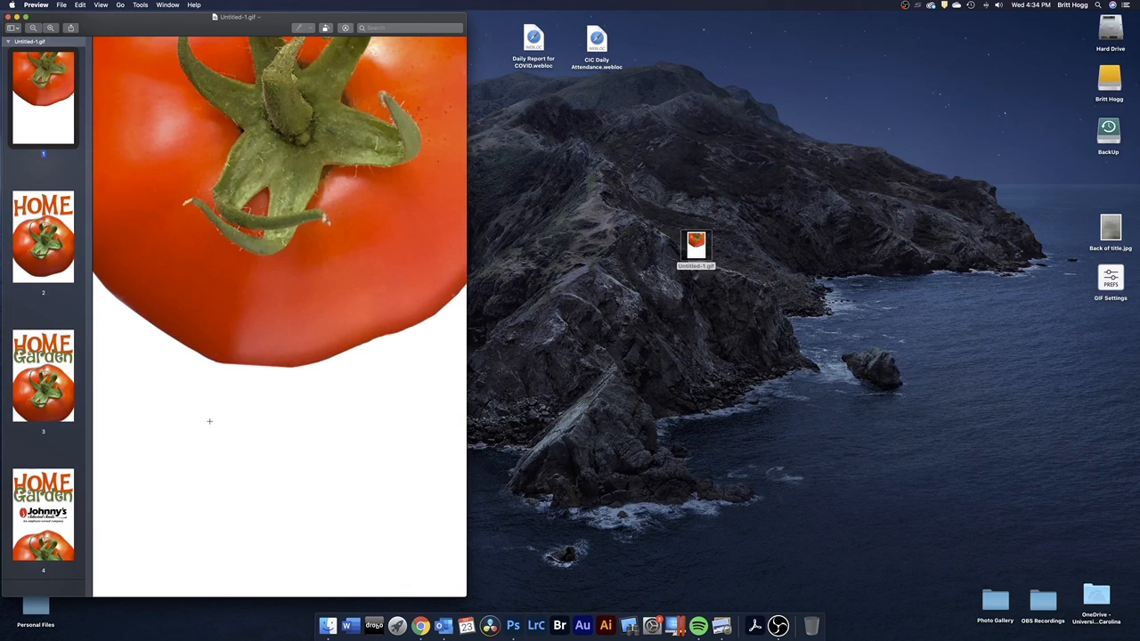
left_click(8, 17)
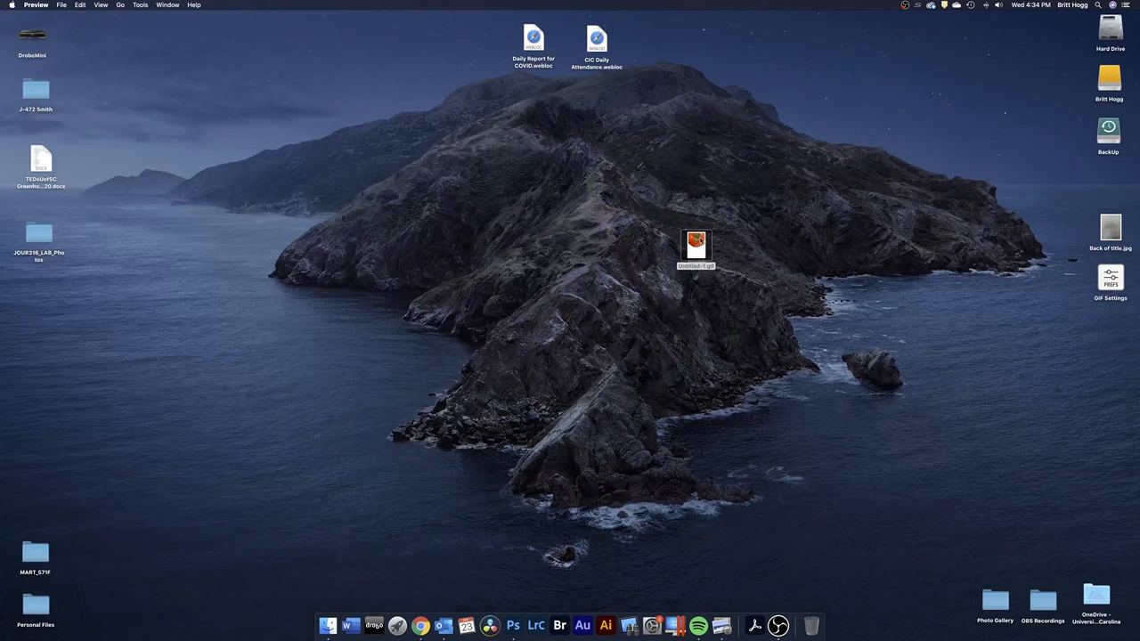
Open Untitled-1.gif in Chrome to watch the animation play, and close the browser window
left_click_drag(699, 242, 421, 624)
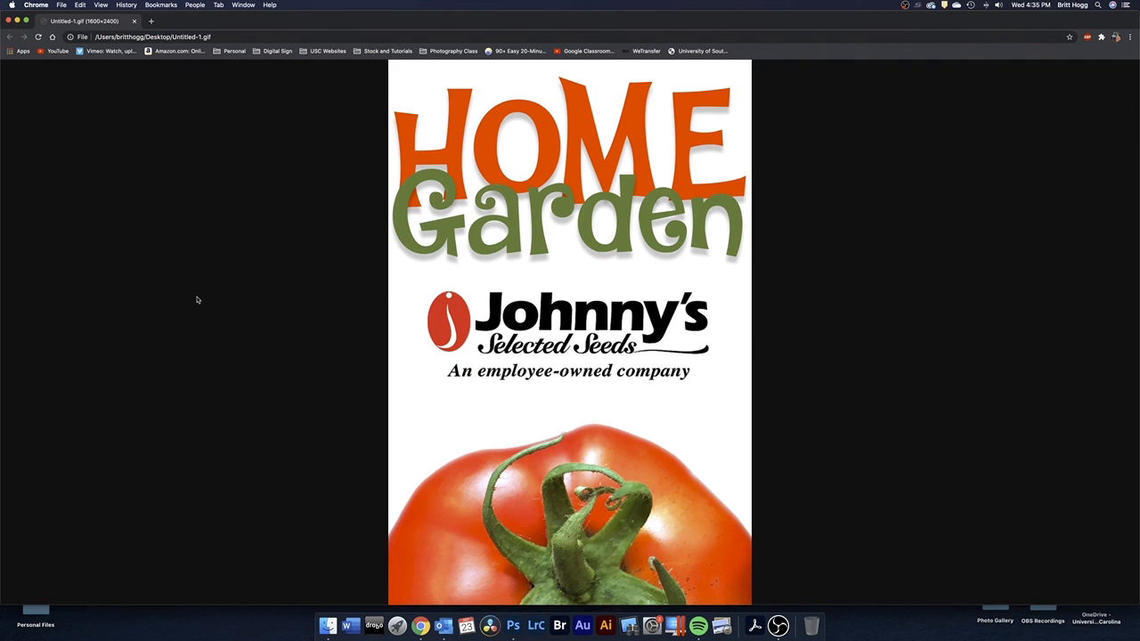
left_click(8, 20)
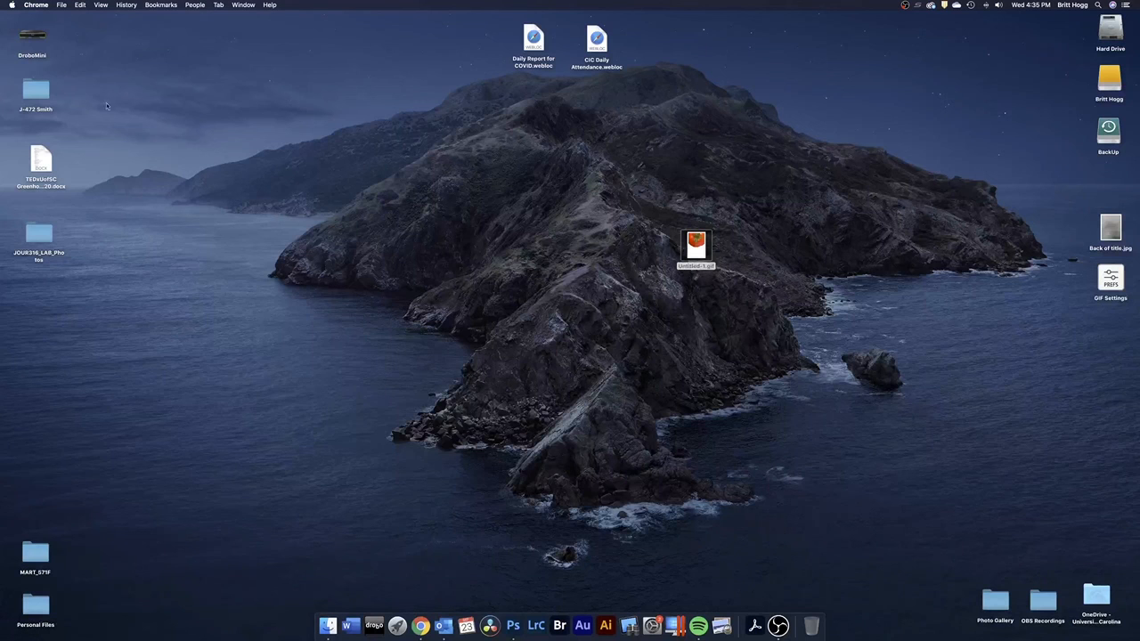